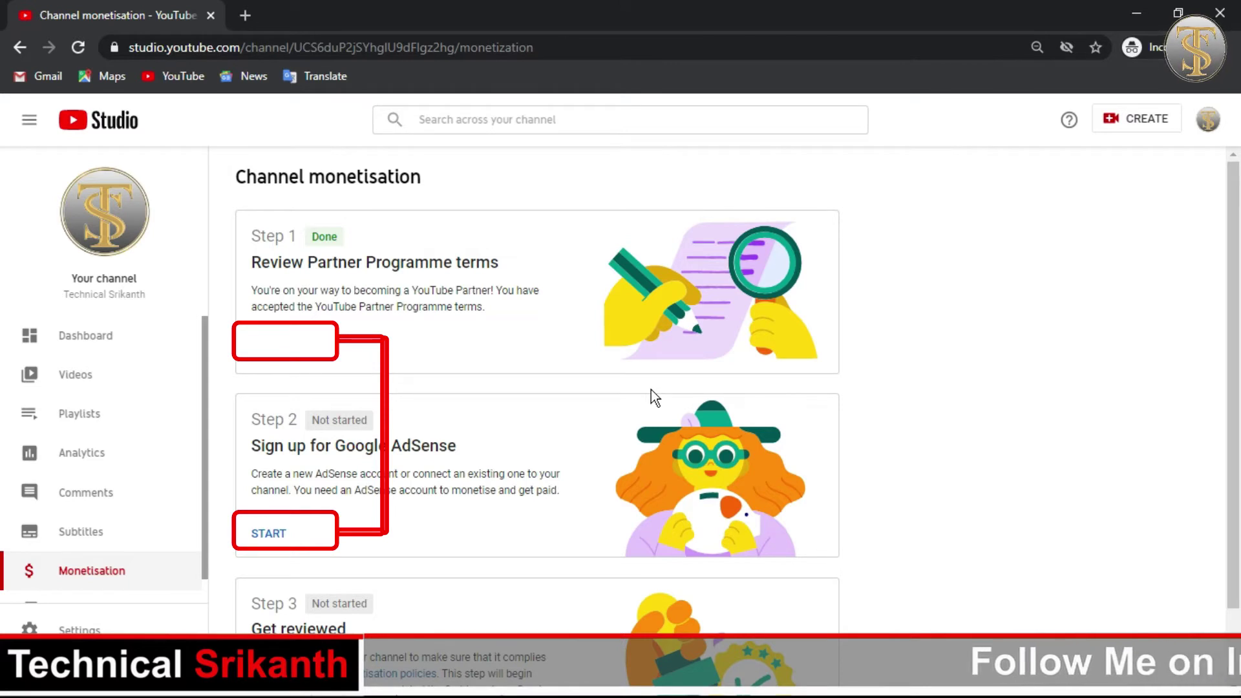
Start the Google AdSense sign-up in Step 2 of Channel monetisation and proceed to the identity verification
scroll(650, 389, "down", 1)
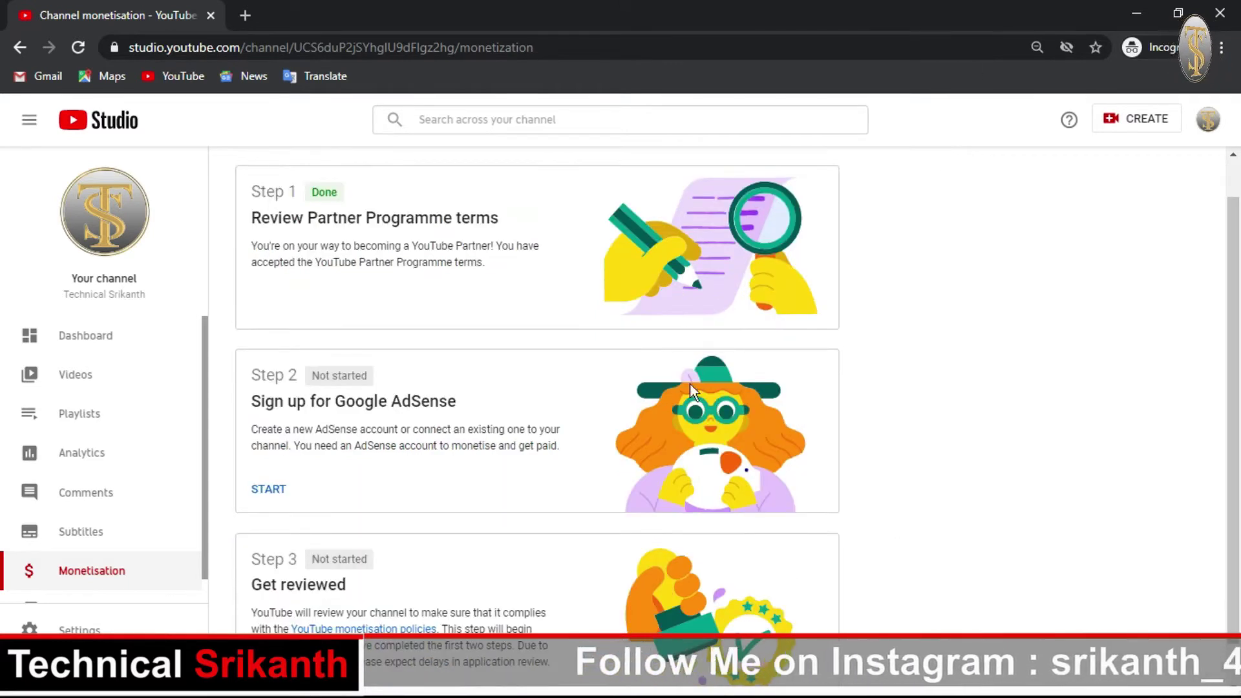
scroll(633, 493, "up", 1)
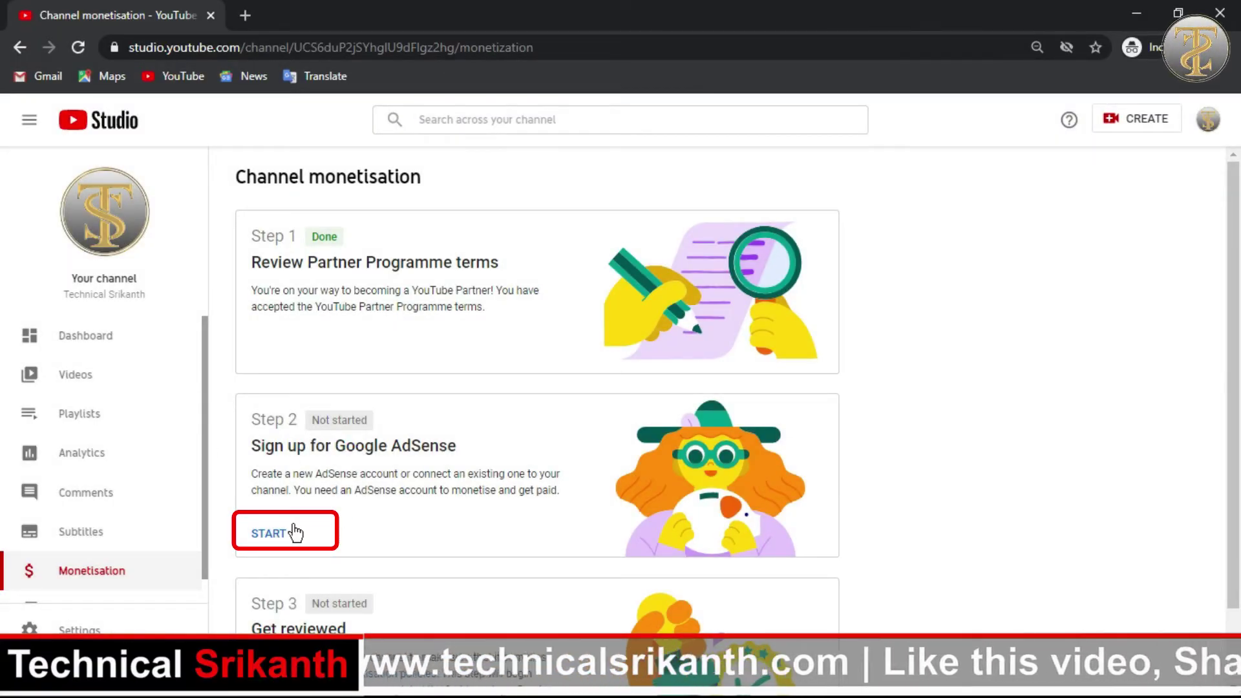
left_click(270, 531)
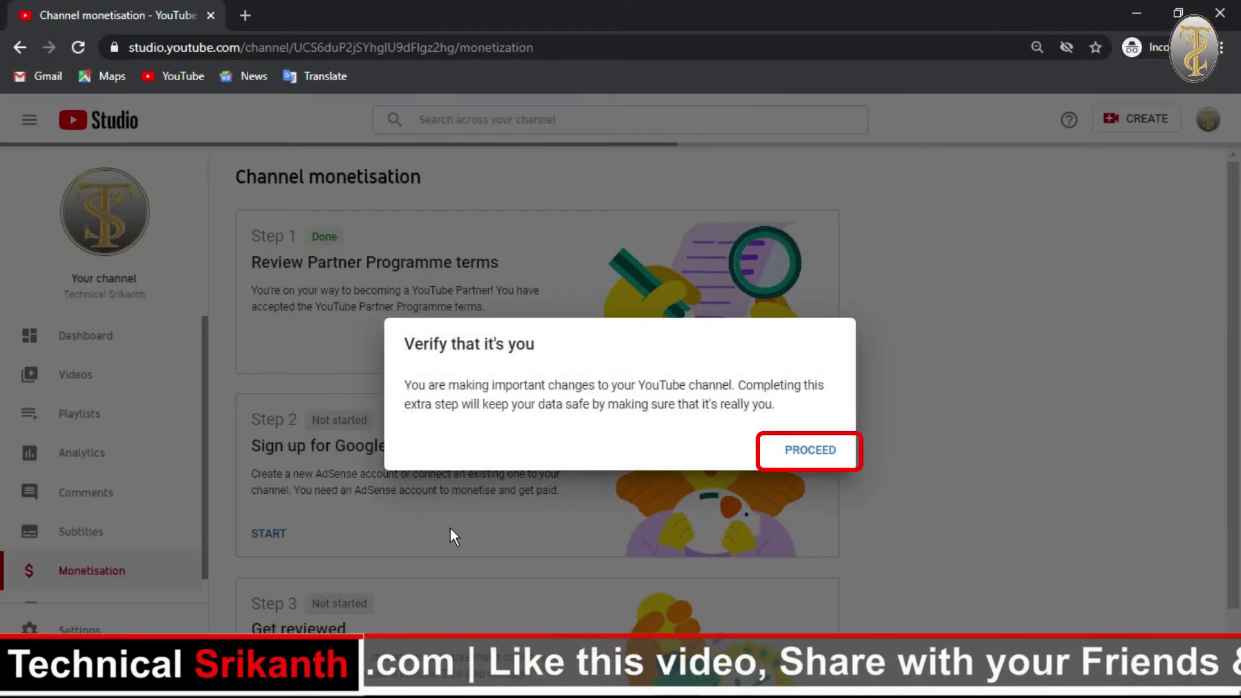
left_click(812, 448)
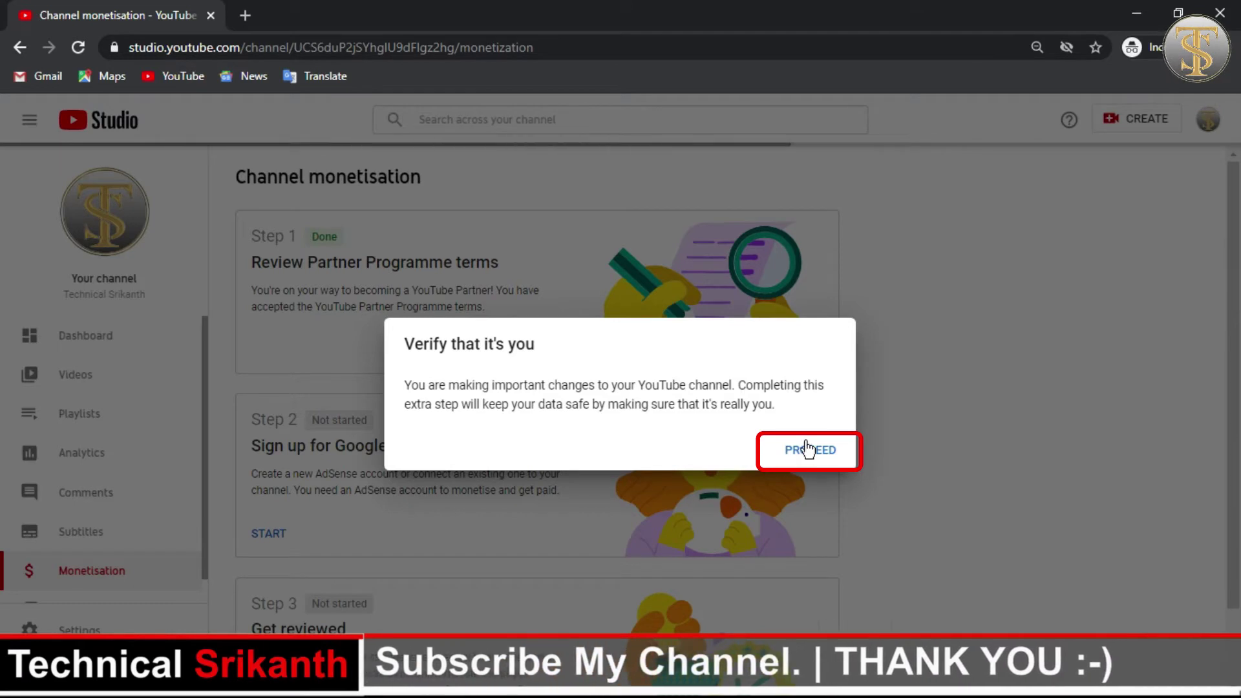
left_click(804, 449)
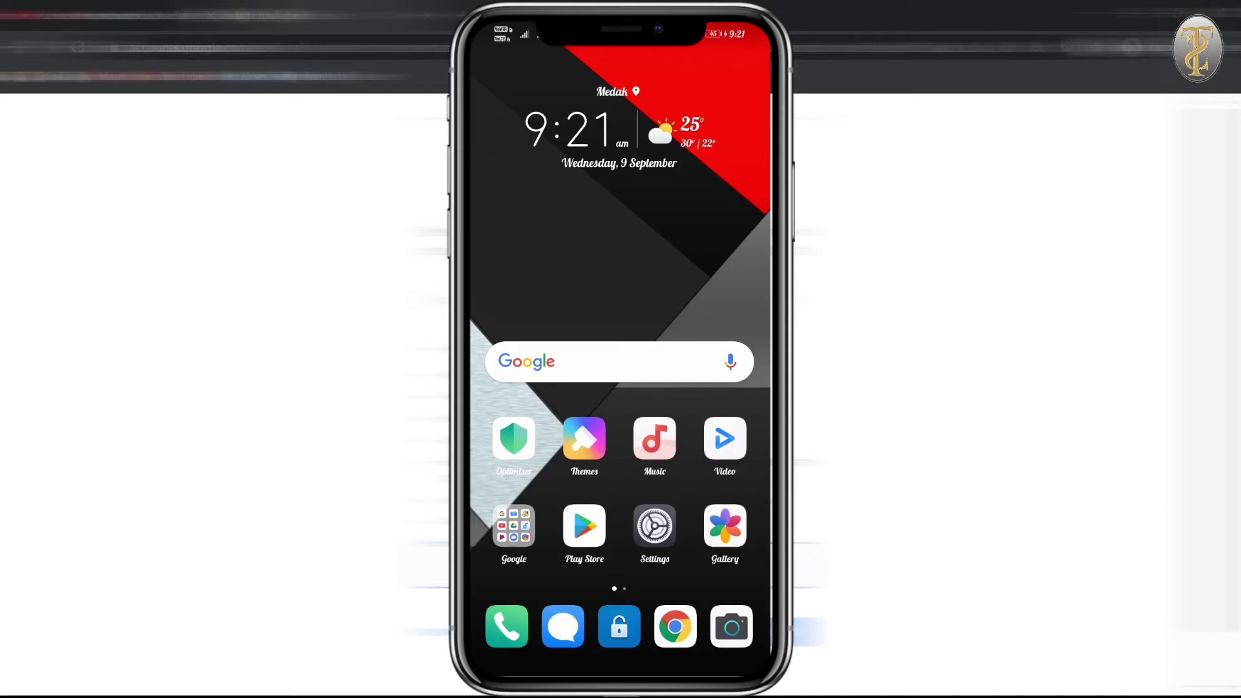
On the phone, open the Google settings, select the channel's account and open its Google Account management page
left_click(655, 526)
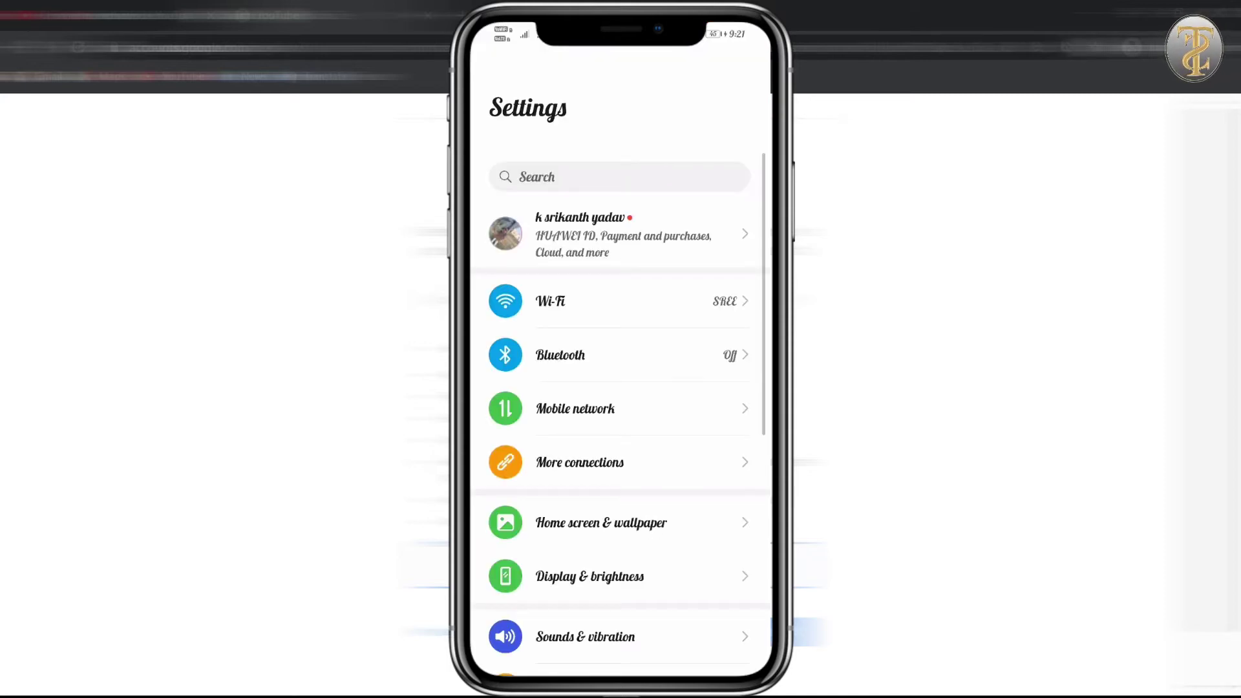
left_click_drag(650, 613, 650, 291)
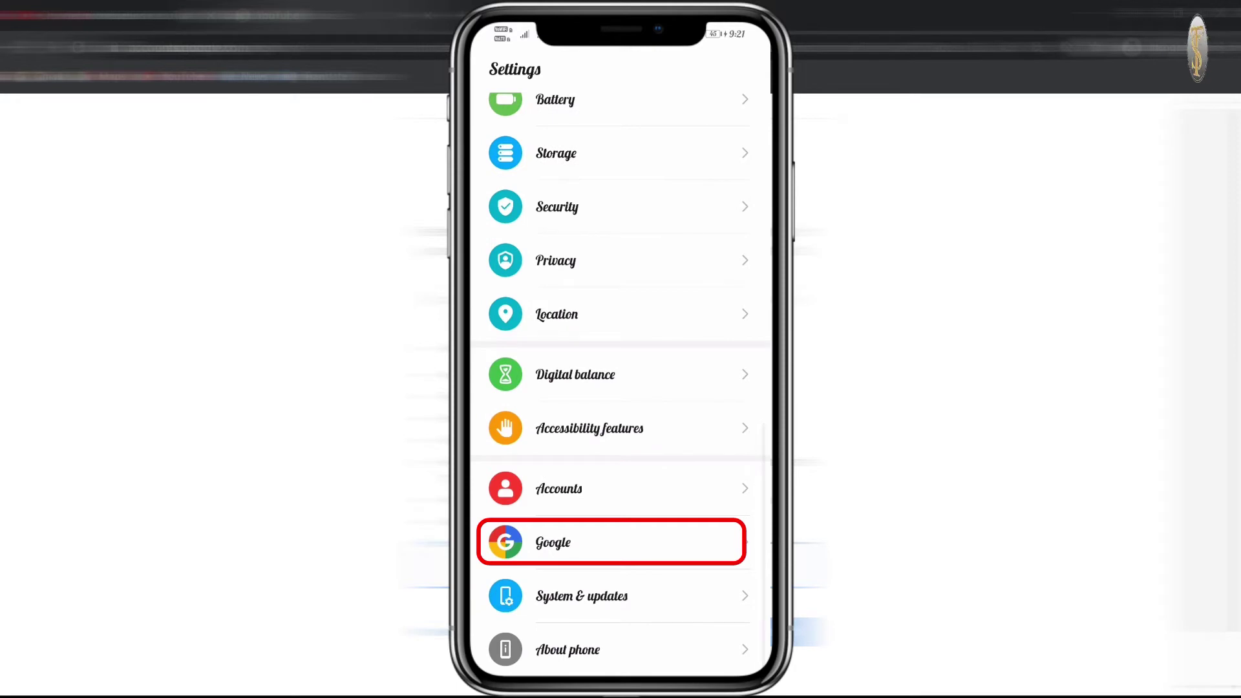
left_click(658, 544)
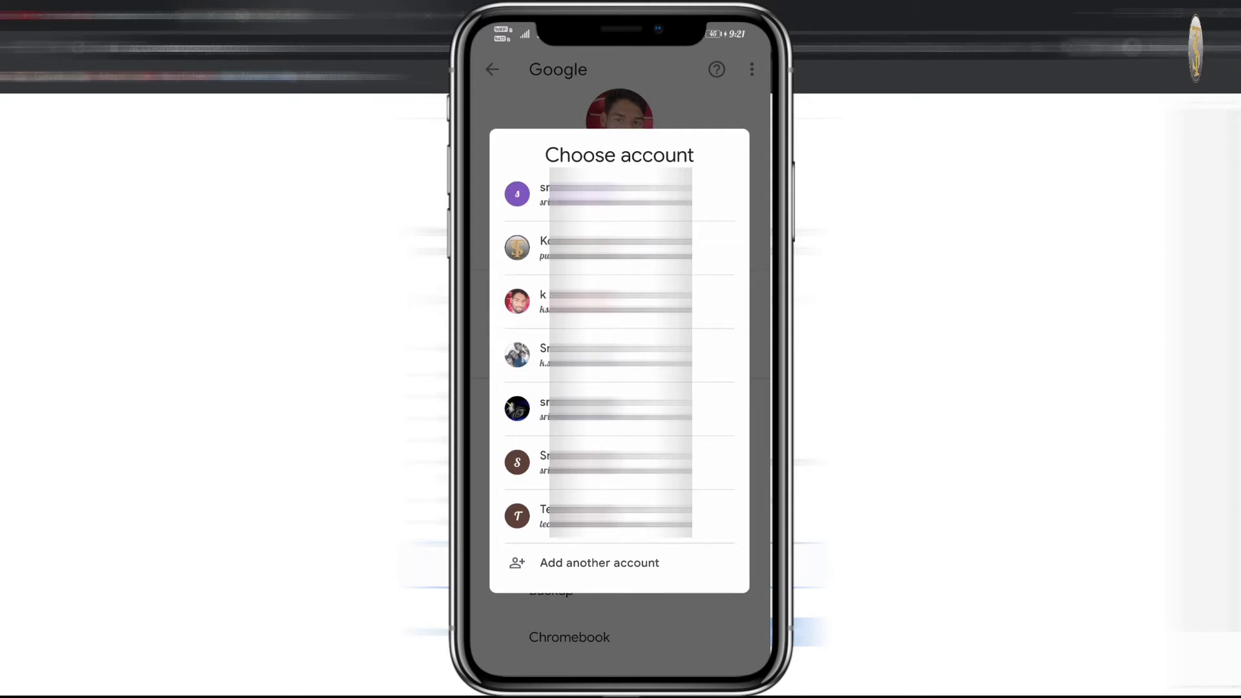
left_click(619, 248)
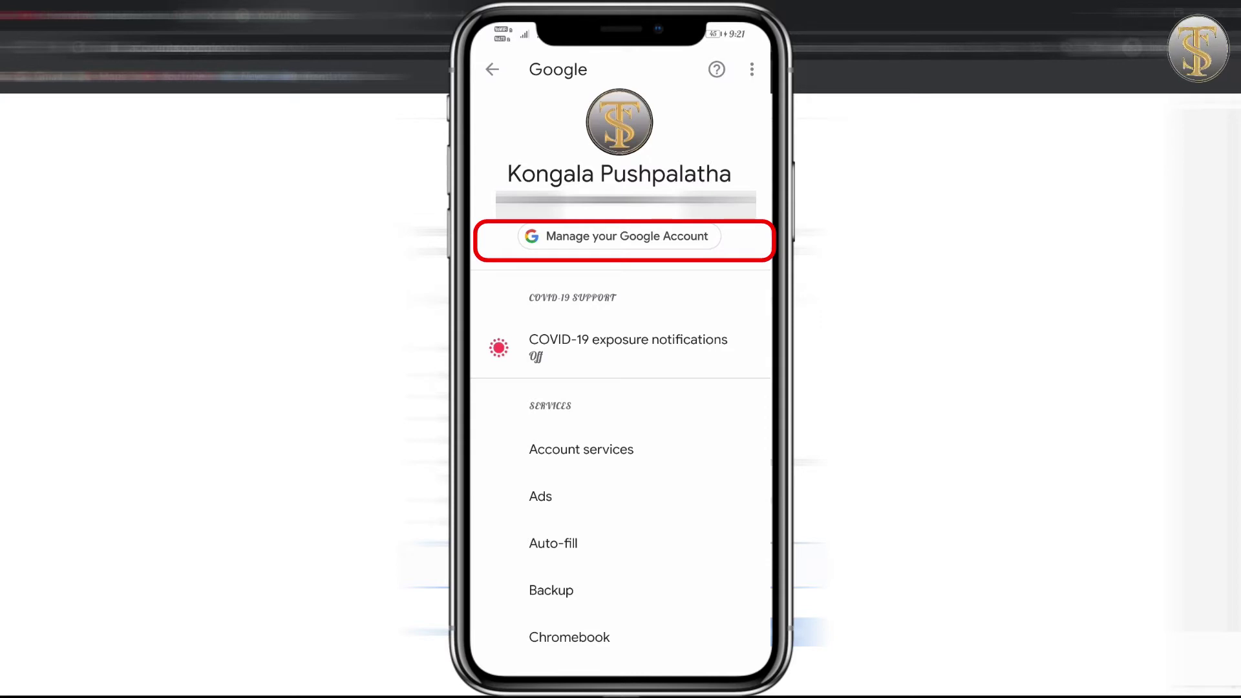
left_click(619, 236)
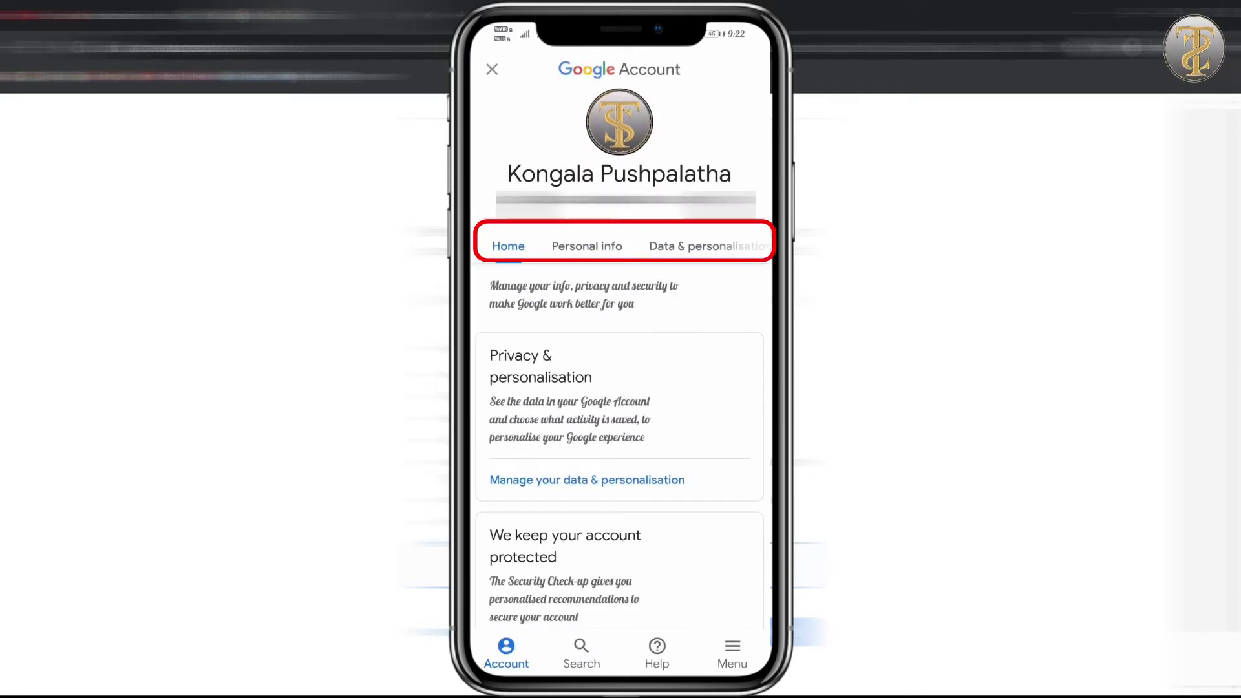
Get the one-time security code from the Google Account's Security section and submit it on the computer's verification page
scroll(623, 245, "right", 3)
scroll(592, 246, "right", 2)
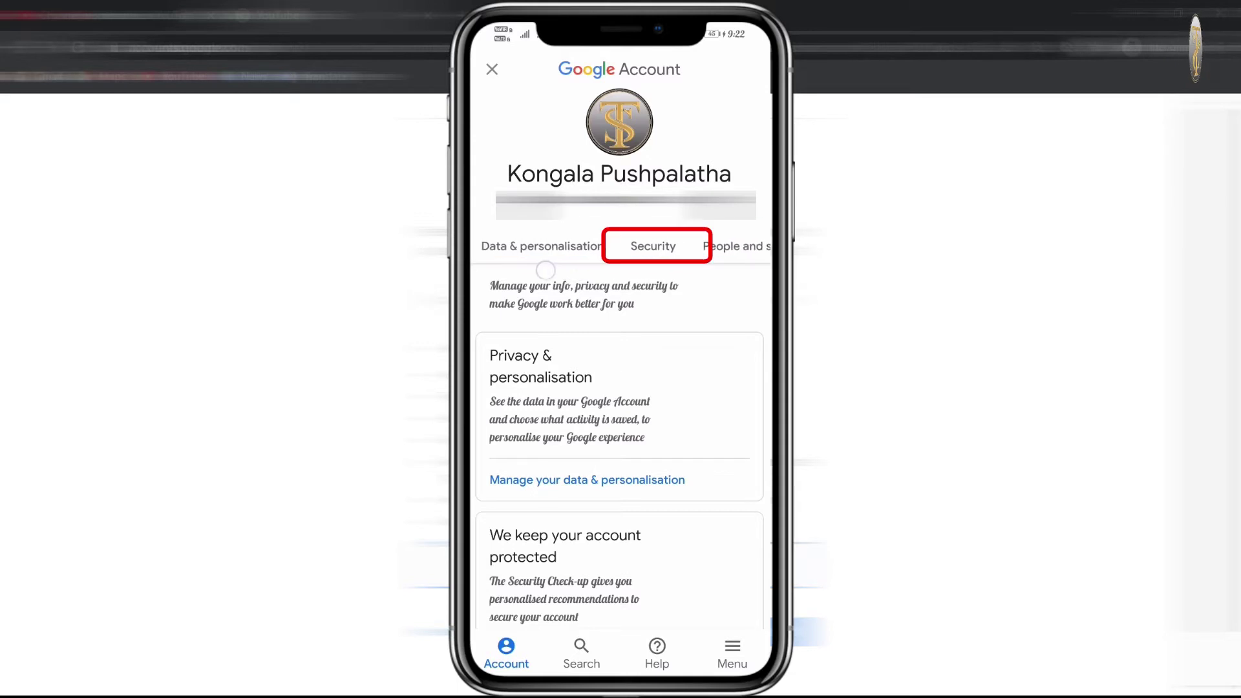
left_click(654, 246)
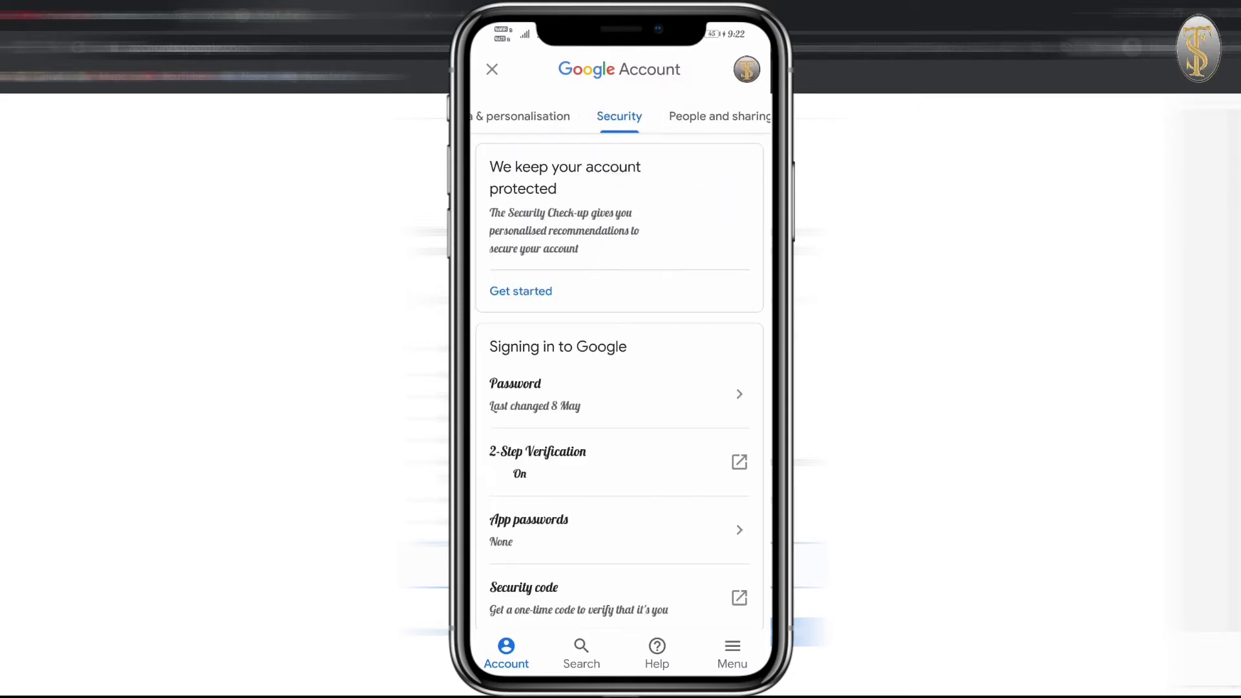
scroll(684, 539, "down", 5)
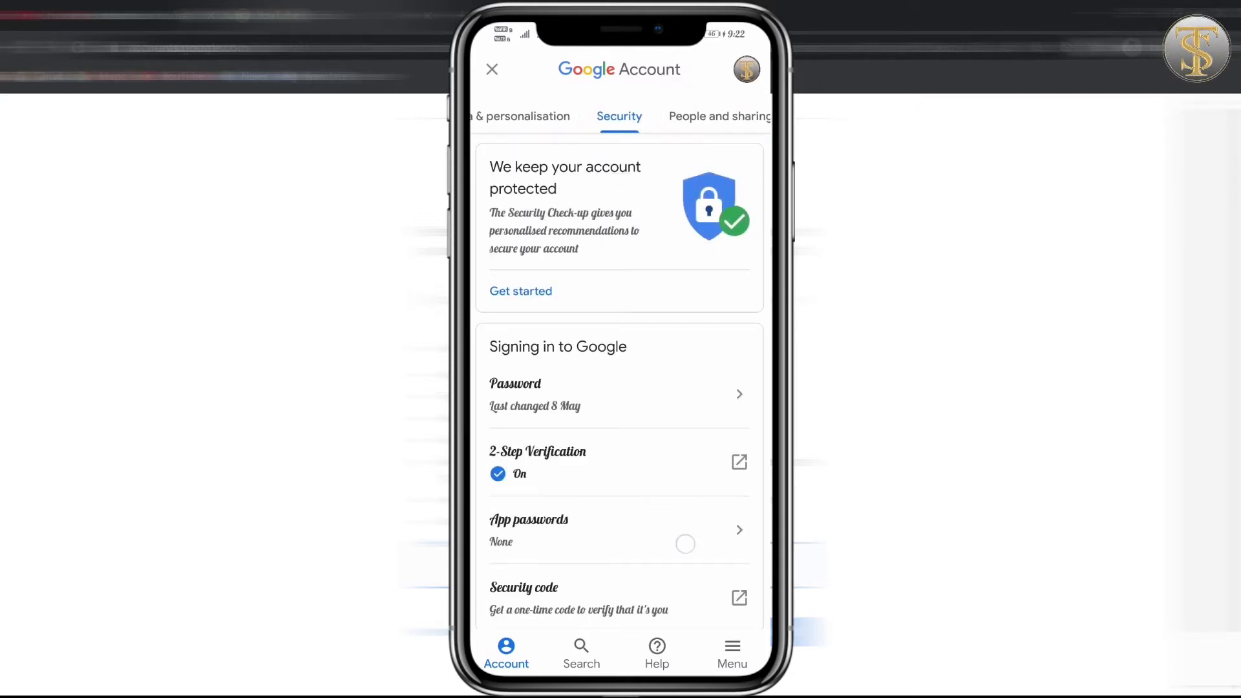
left_click(666, 324)
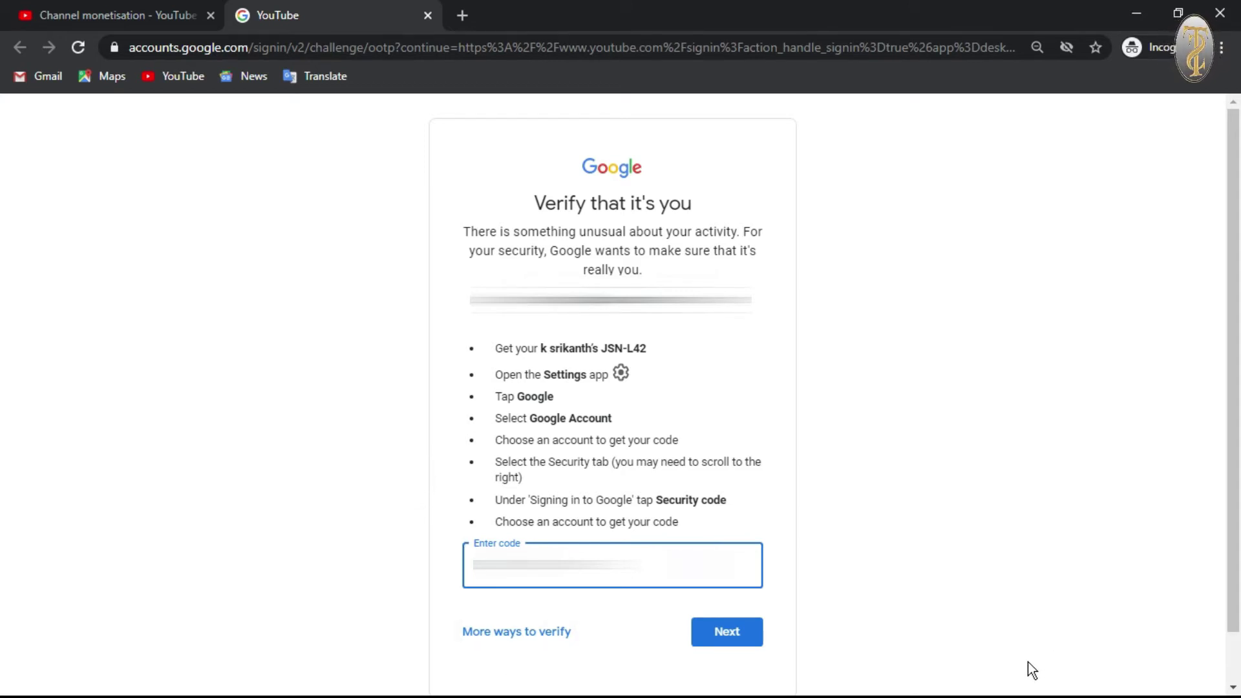
left_click(756, 637)
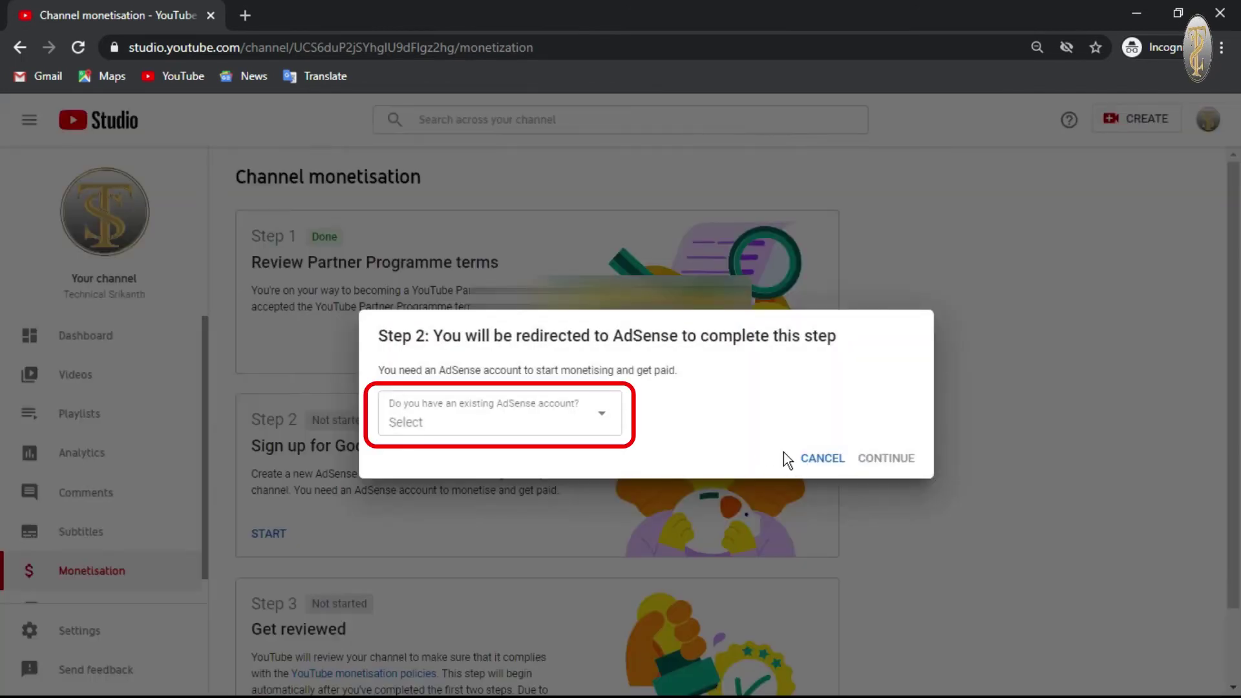
Answer the existing AdSense account question with "No, I don't have an existing account" and continue to AdSense
left_click(554, 421)
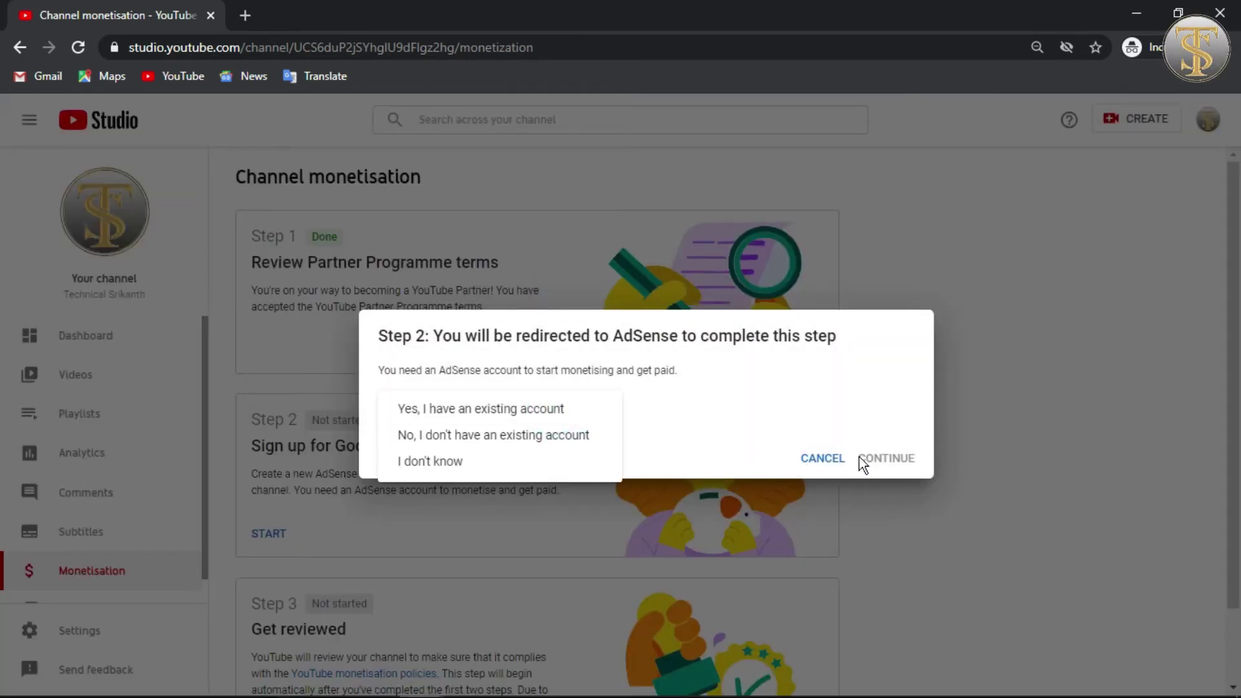
left_click(498, 436)
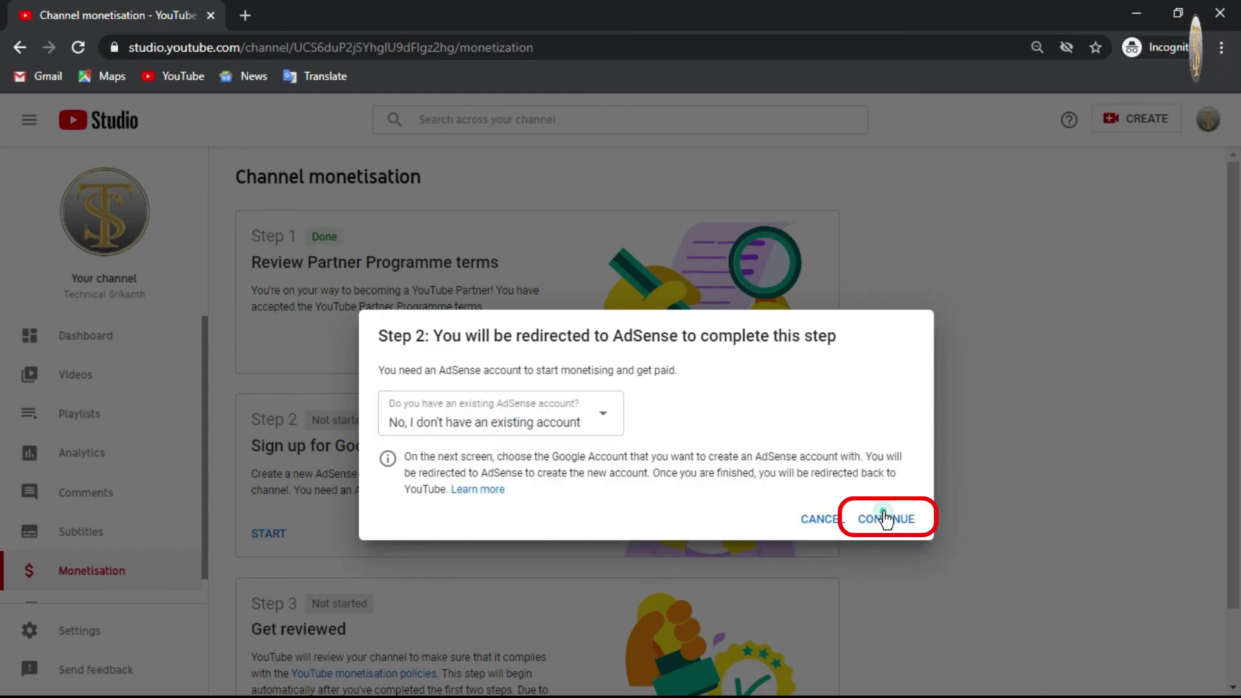
left_click(884, 517)
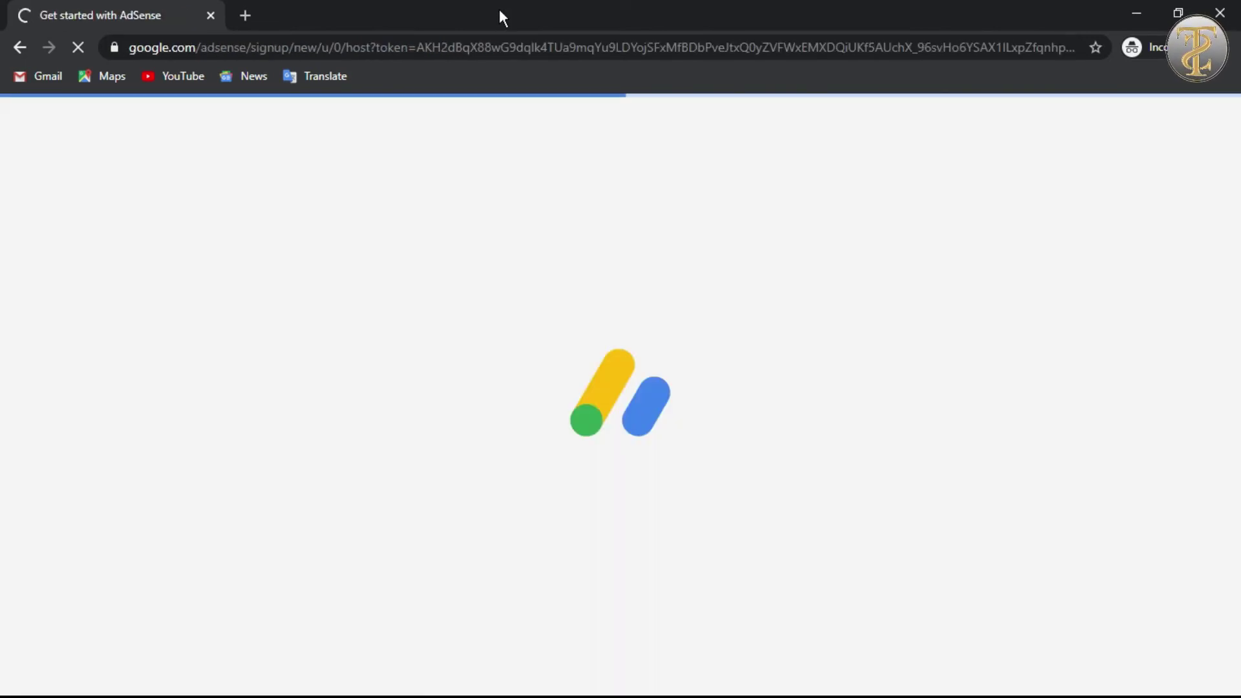
Look over the AdSense sign-up form, checking the site URL and the help preference, country and terms sections
scroll(459, 443, "down", 3)
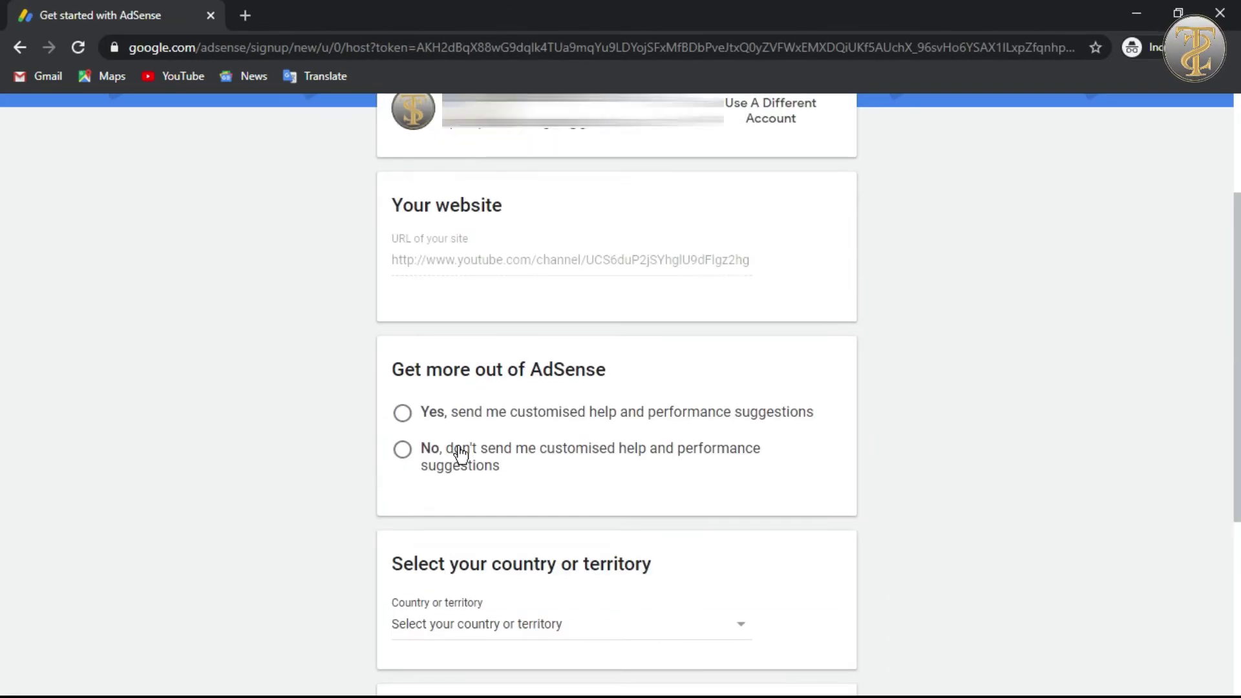
scroll(571, 301, "up", 2)
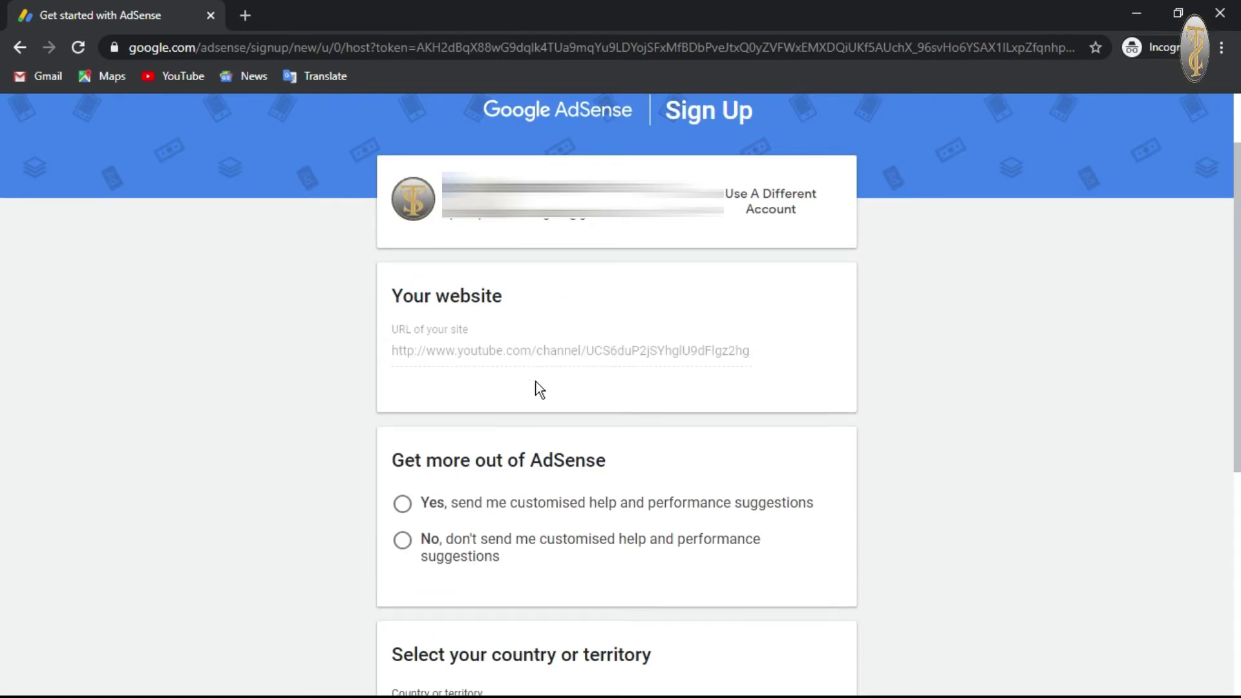
left_click(571, 351)
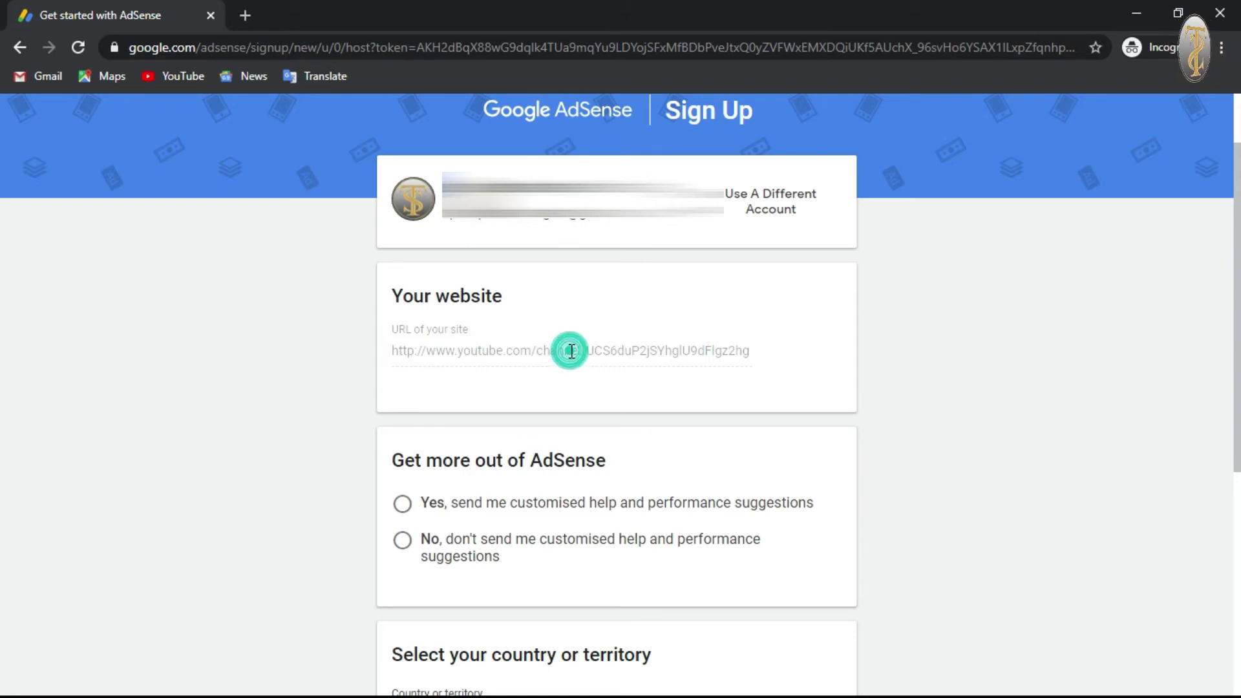
double_click(571, 351)
left_click(571, 351)
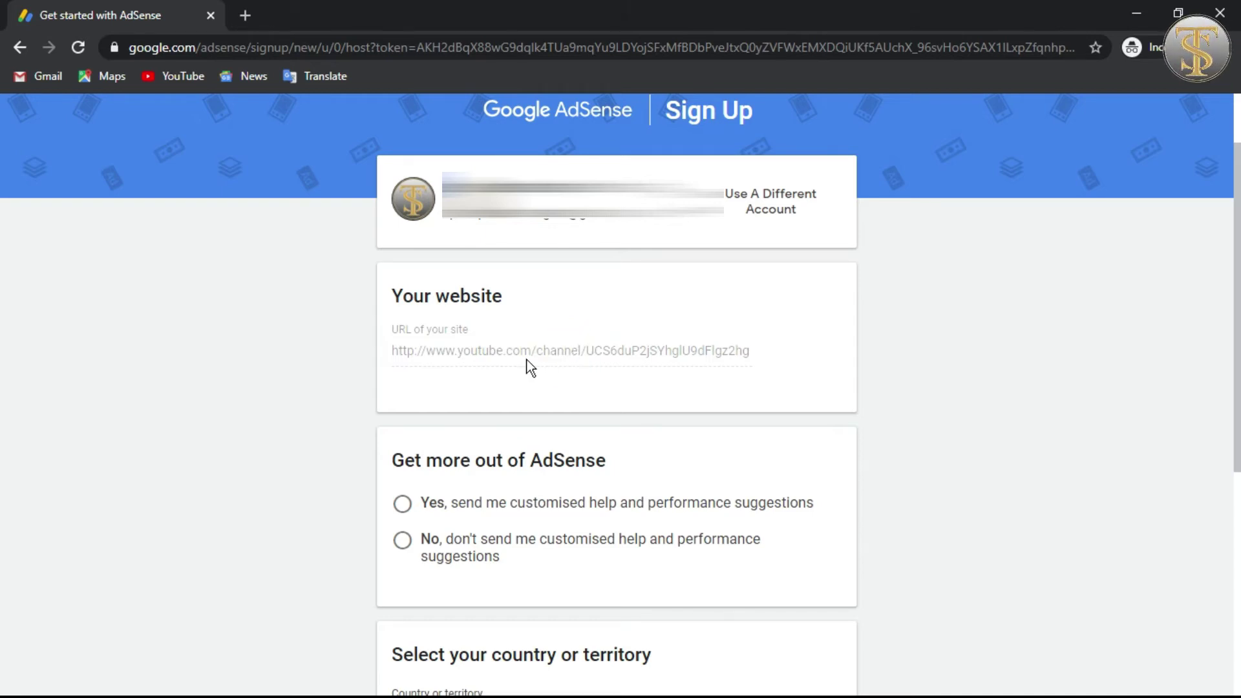
scroll(535, 366, "down", 4)
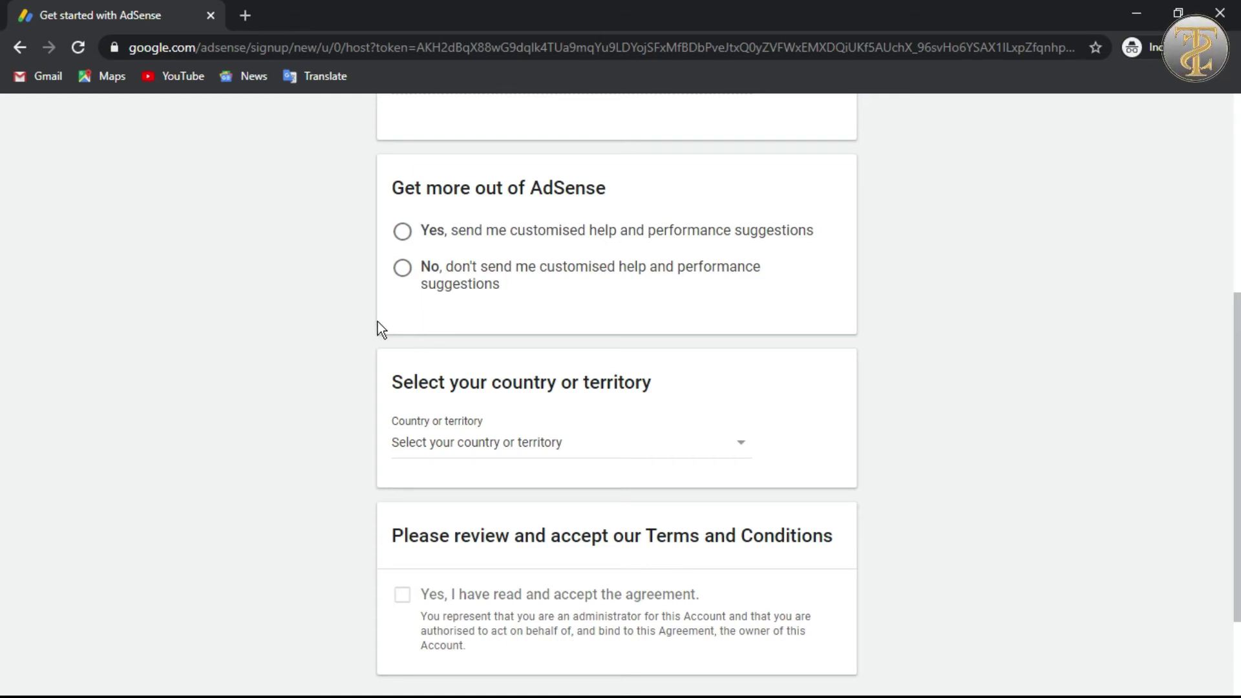
scroll(417, 360, "down", 2)
scroll(417, 359, "up", 4)
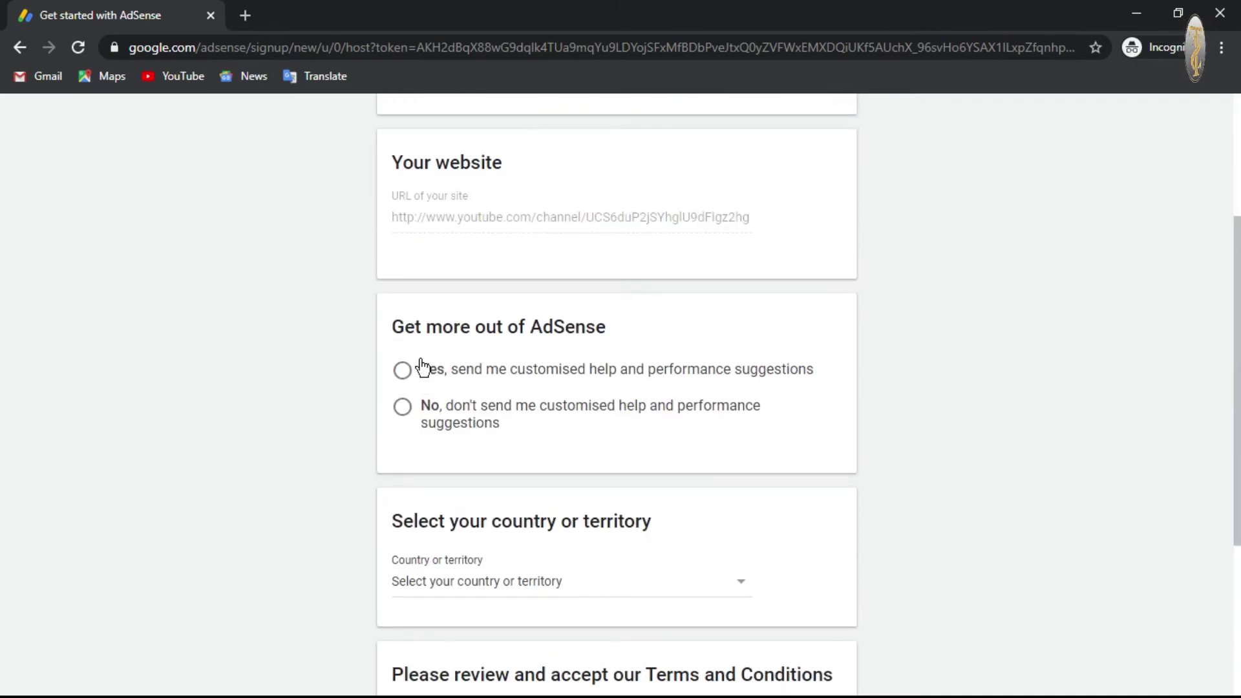
scroll(321, 377, "down", 3)
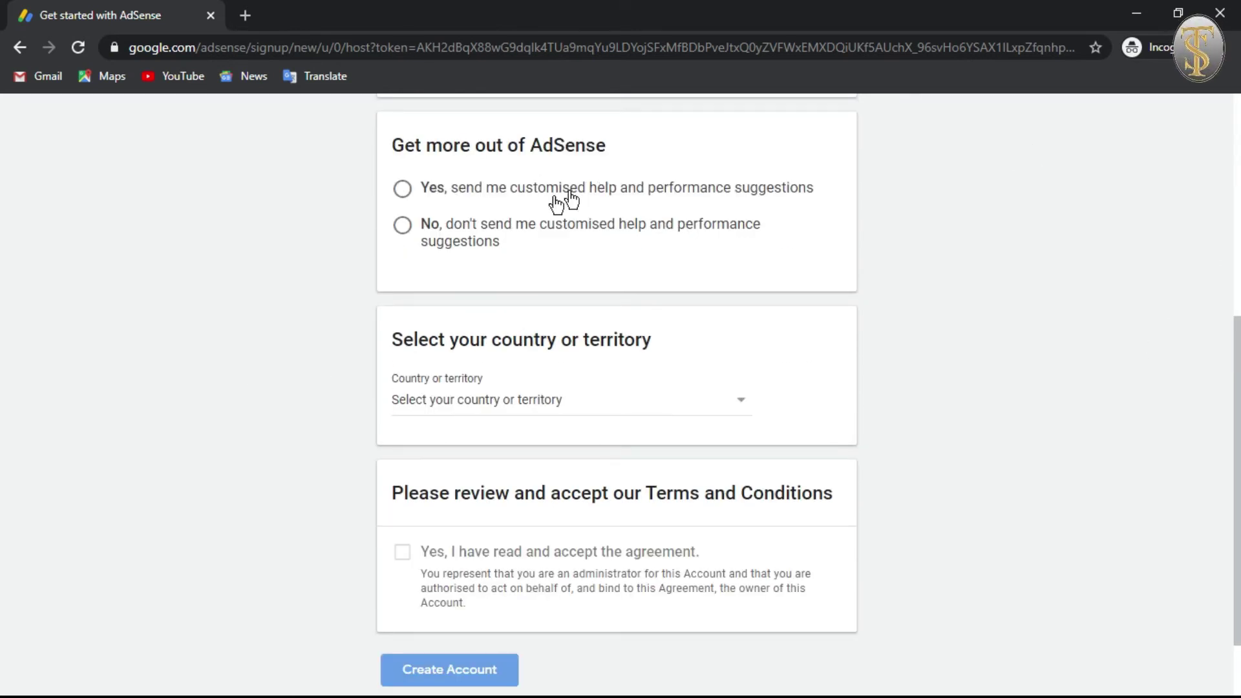
Decline customised help and performance suggestions and set the country or territory to India
left_click(398, 228)
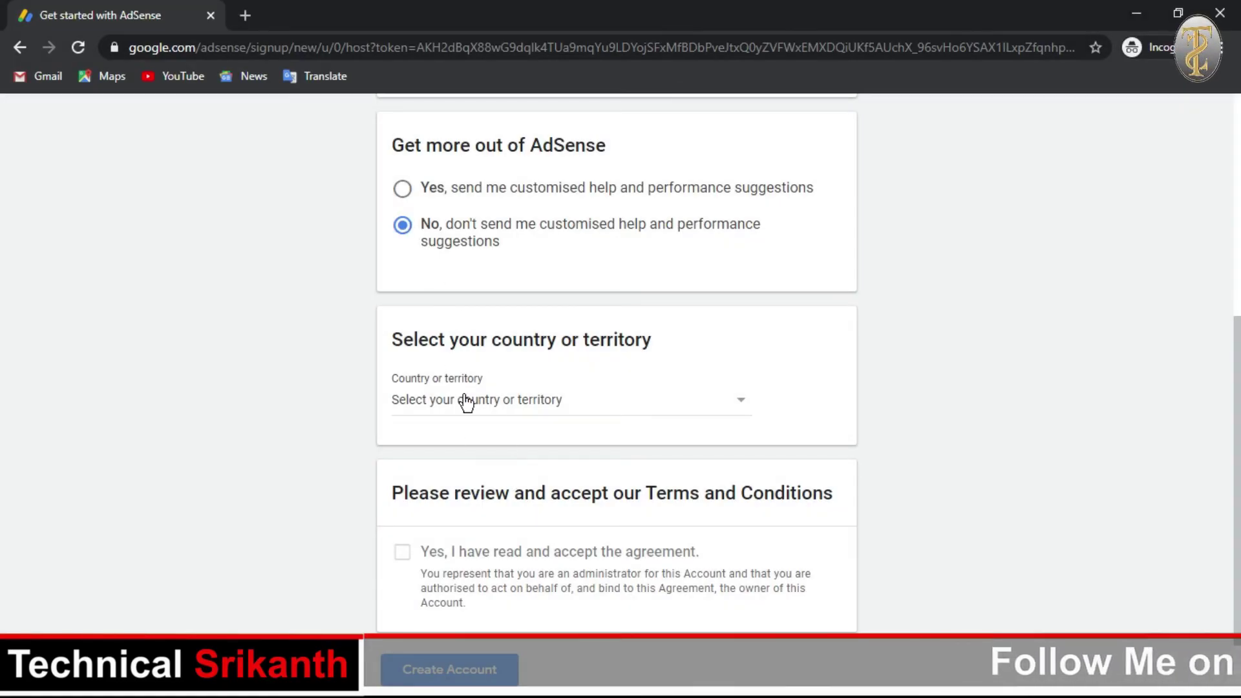
left_click(725, 406)
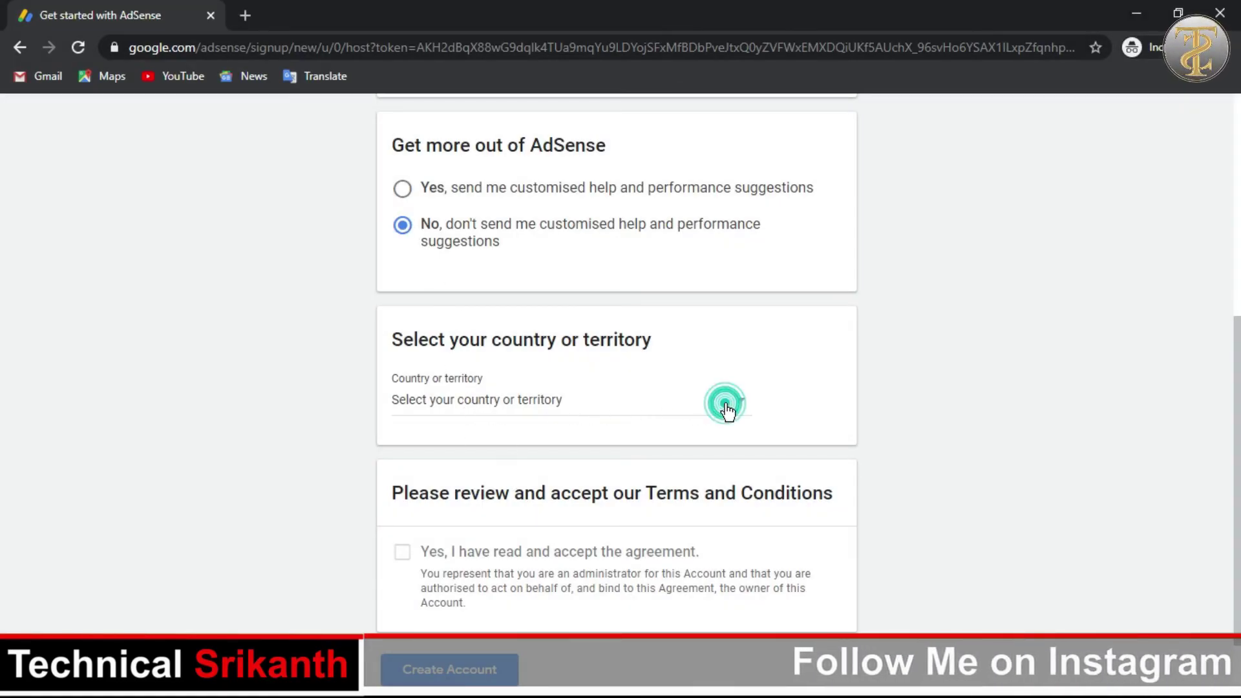
scroll(602, 547, "down", 2)
scroll(602, 547, "down", 15)
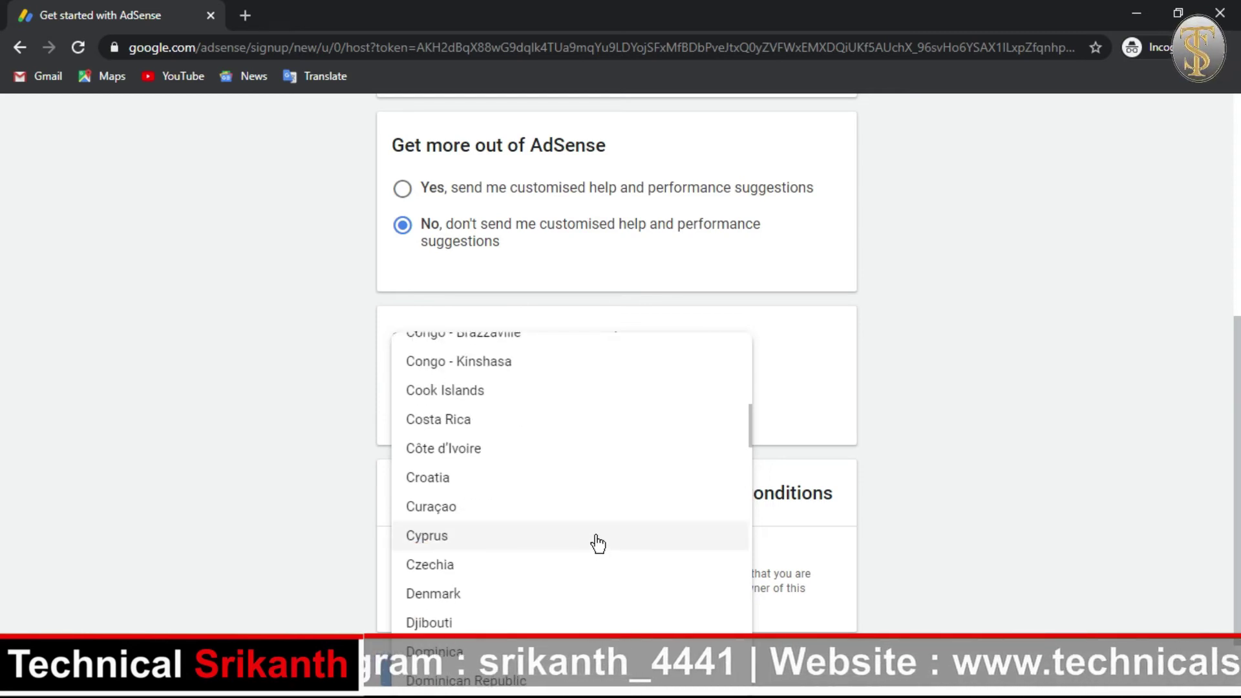
scroll(597, 544, "down", 13)
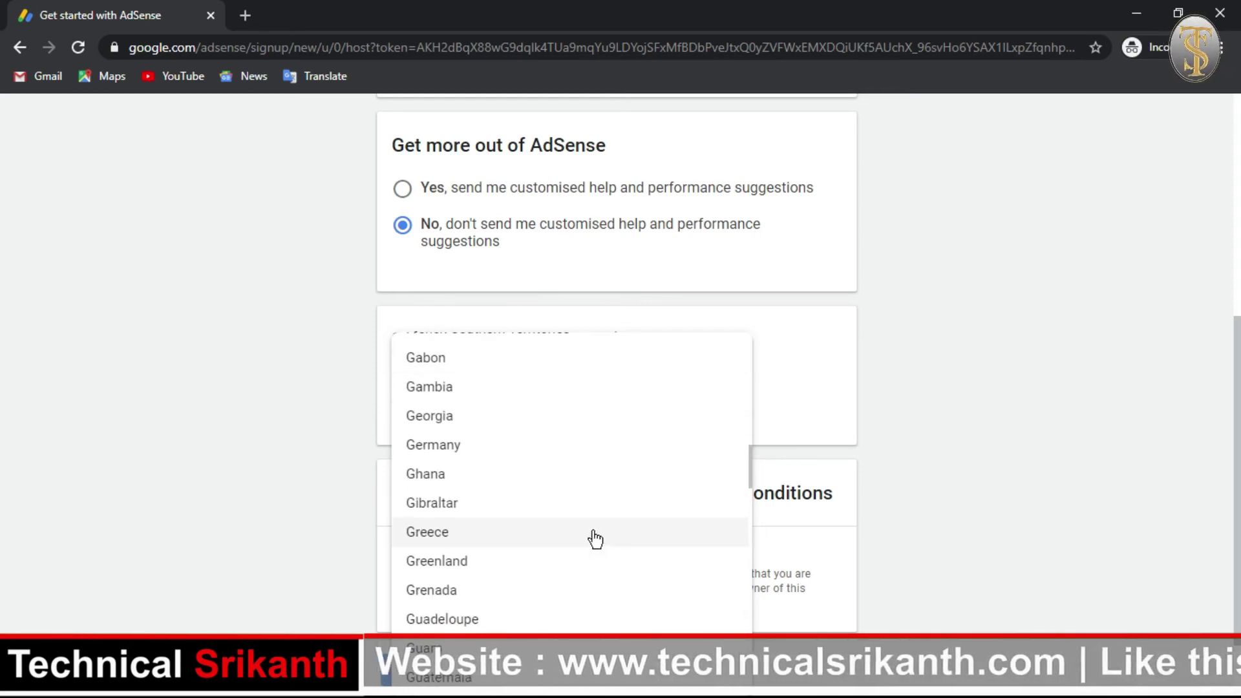
scroll(595, 537, "down", 7)
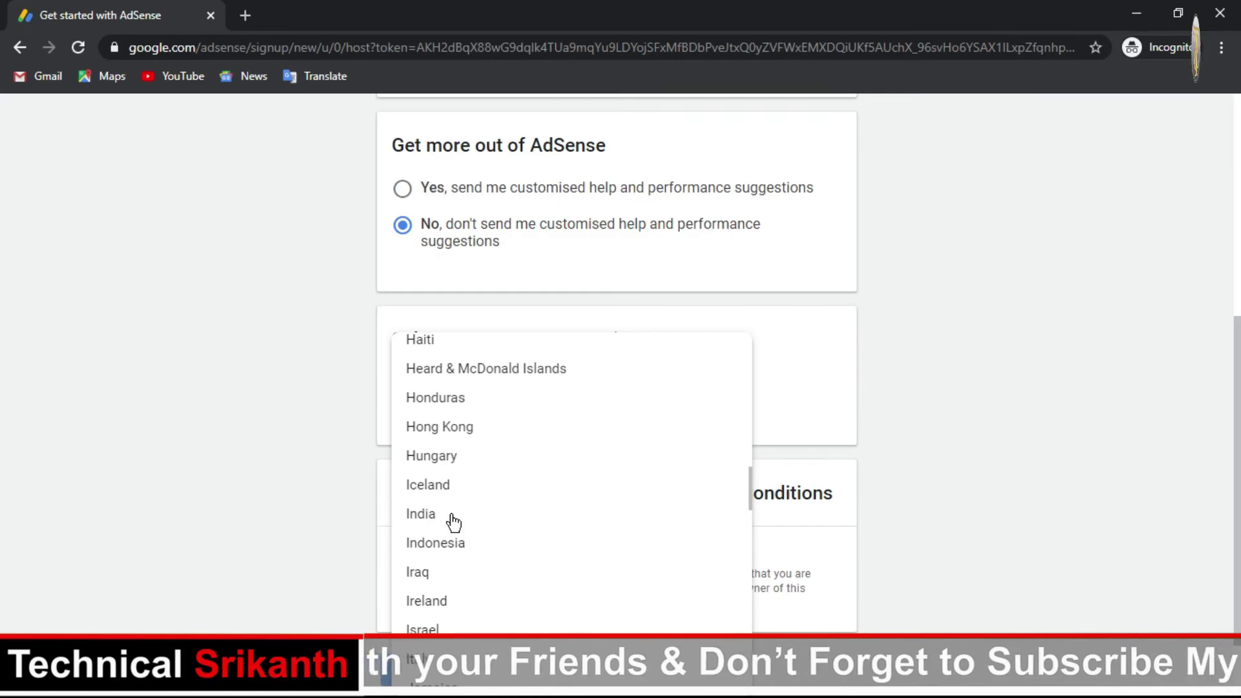
left_click(452, 517)
Accept the AdSense Terms and Conditions agreement and create the account
scroll(567, 511, "down", 4)
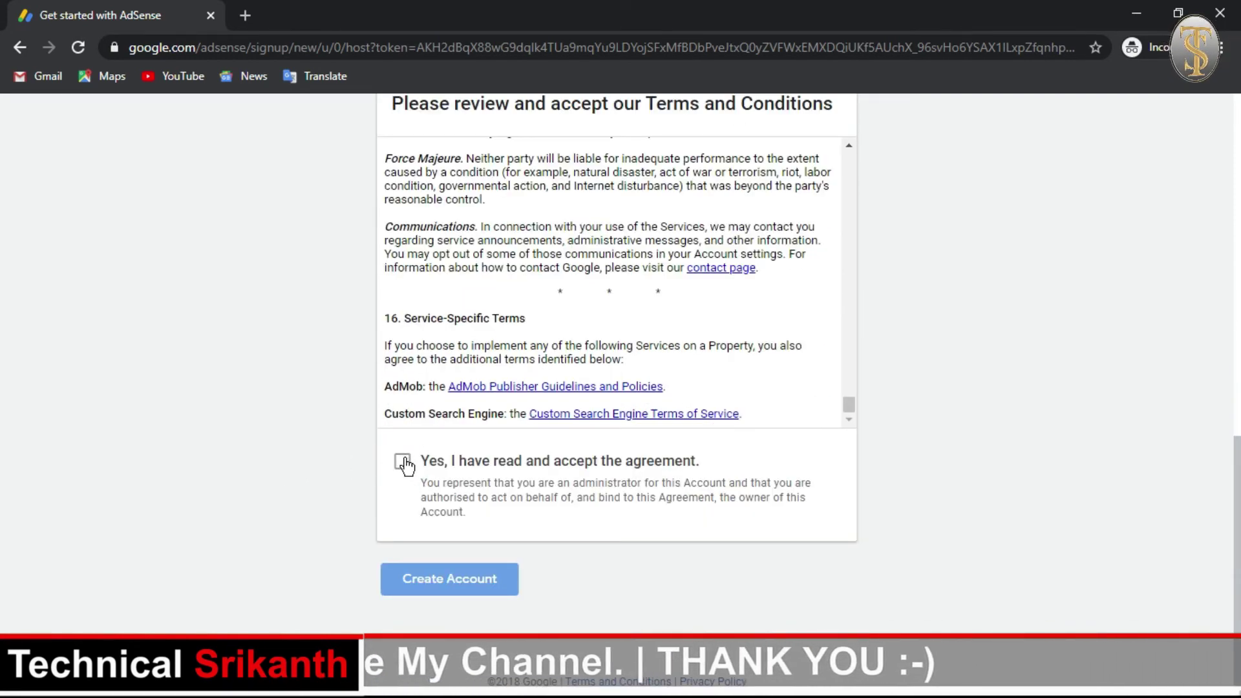
left_click(403, 462)
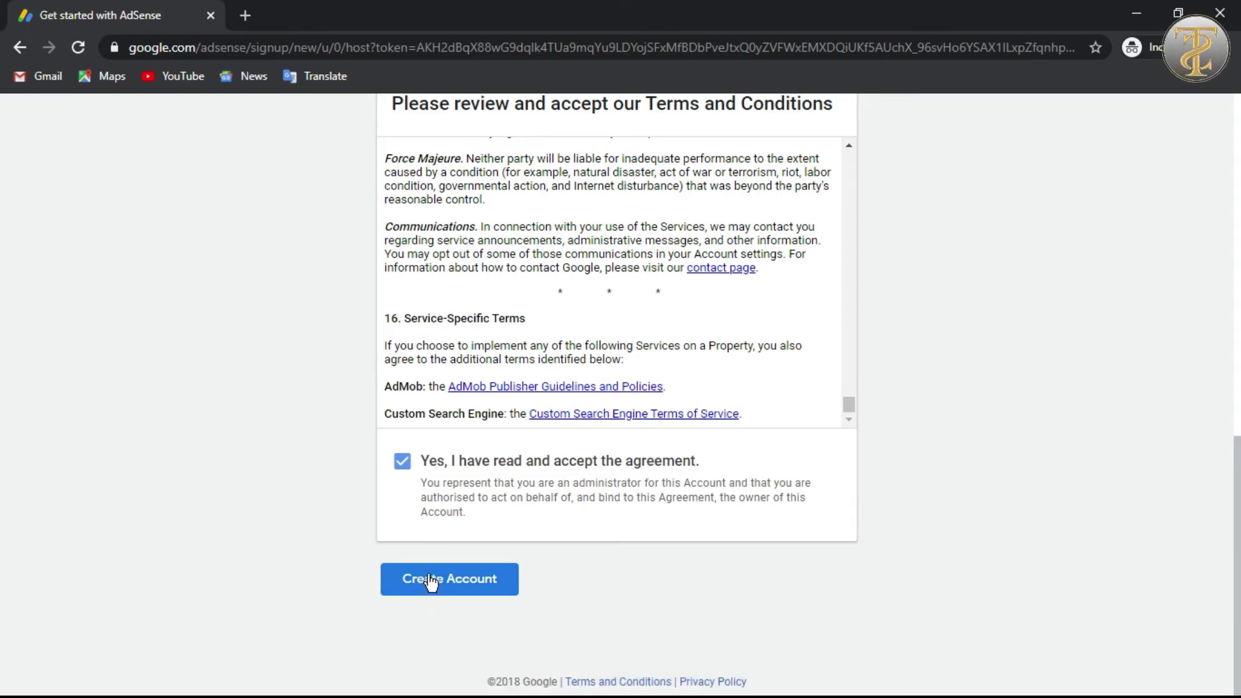
left_click(432, 582)
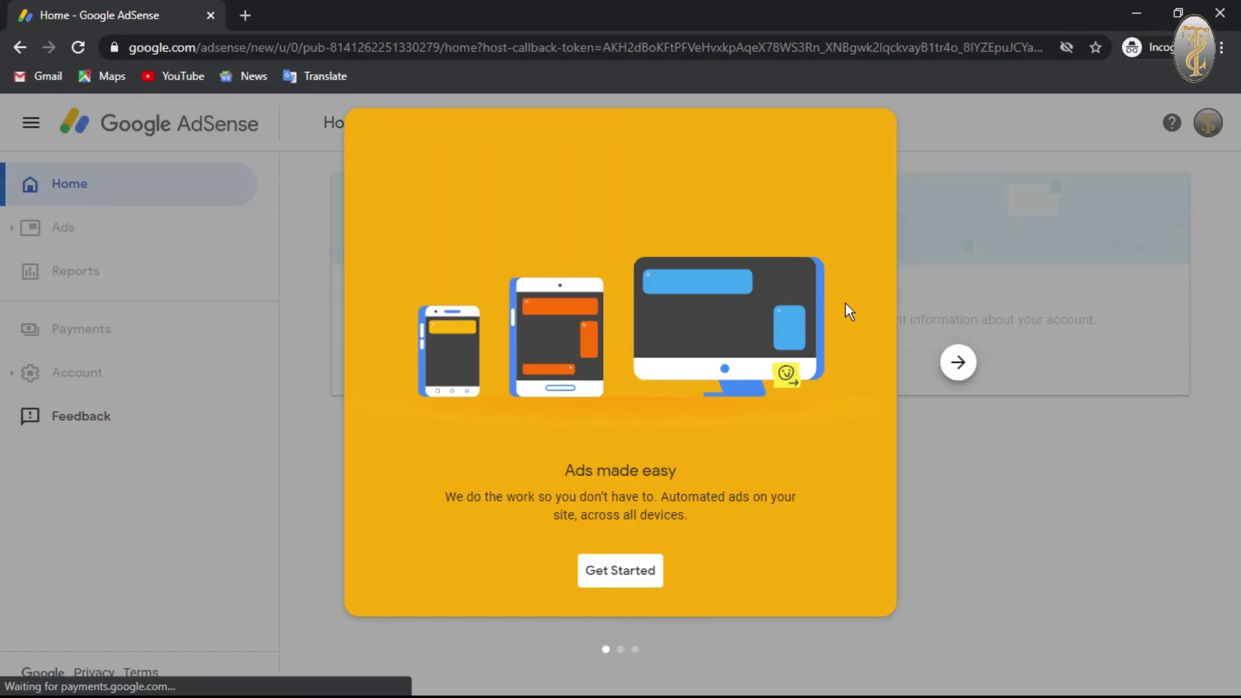
Get started from the AdSense introduction and view the account type explanation under Customer info
left_click(613, 570)
left_click(386, 431)
left_click(386, 431)
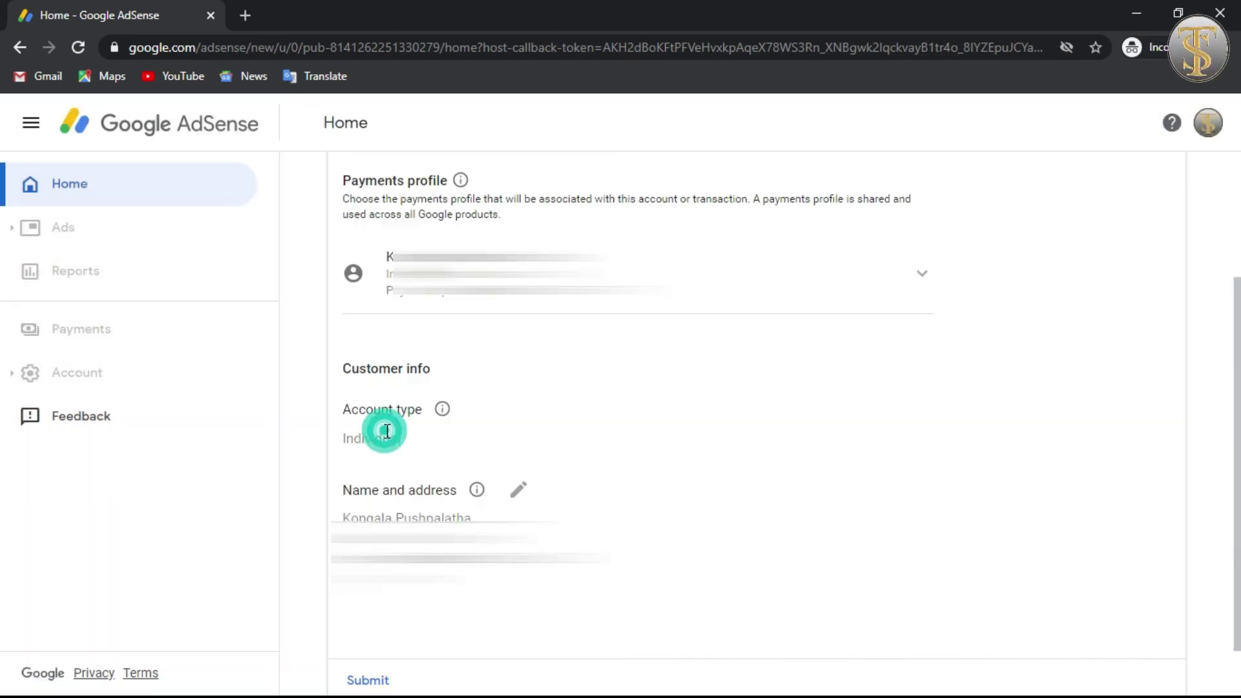
double_click(386, 431)
left_click(443, 412)
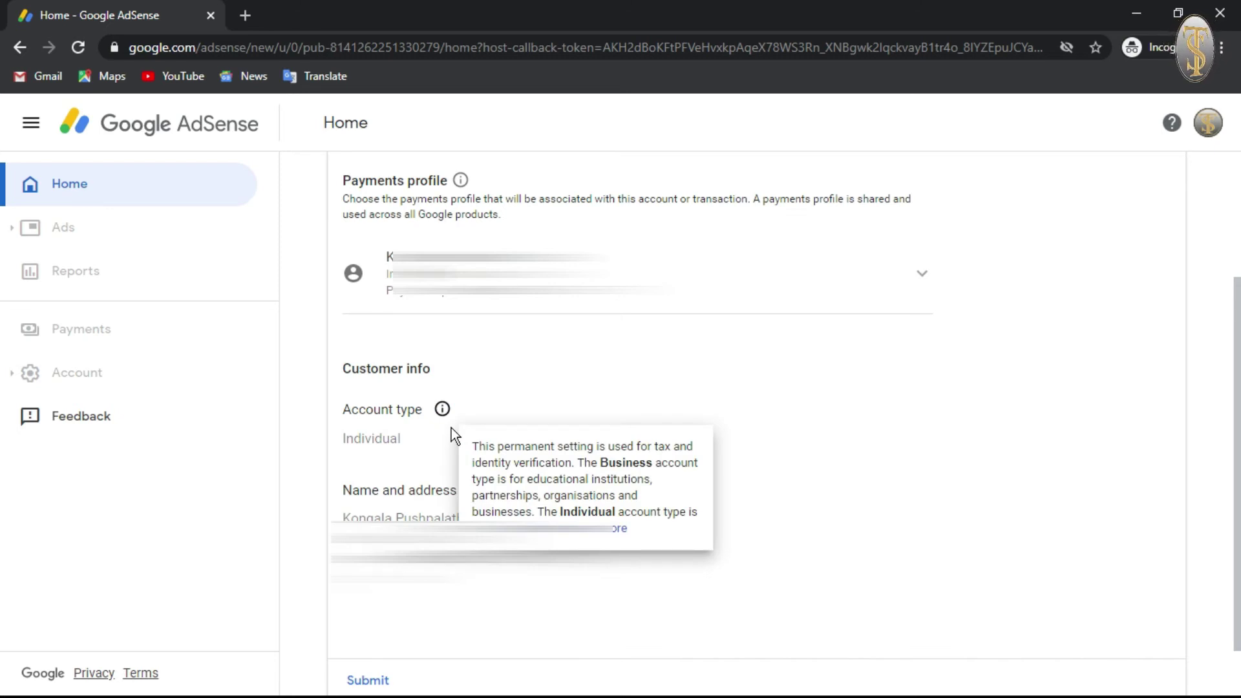
left_click(402, 488)
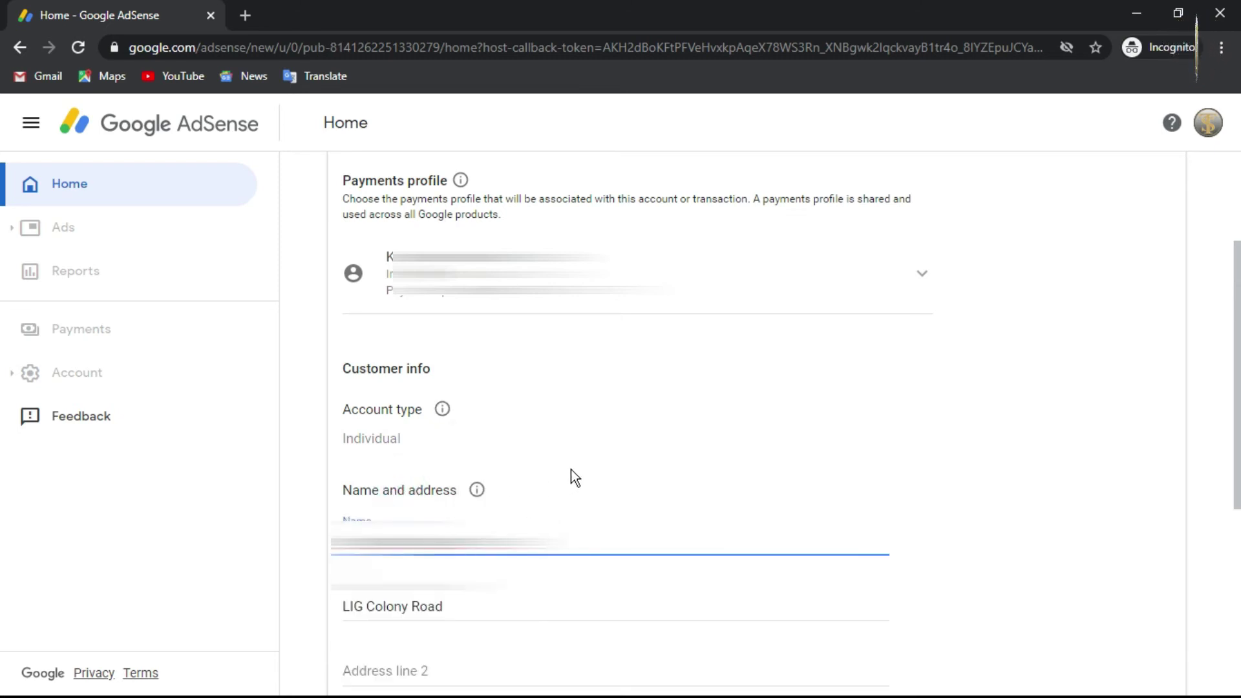
left_click(602, 444)
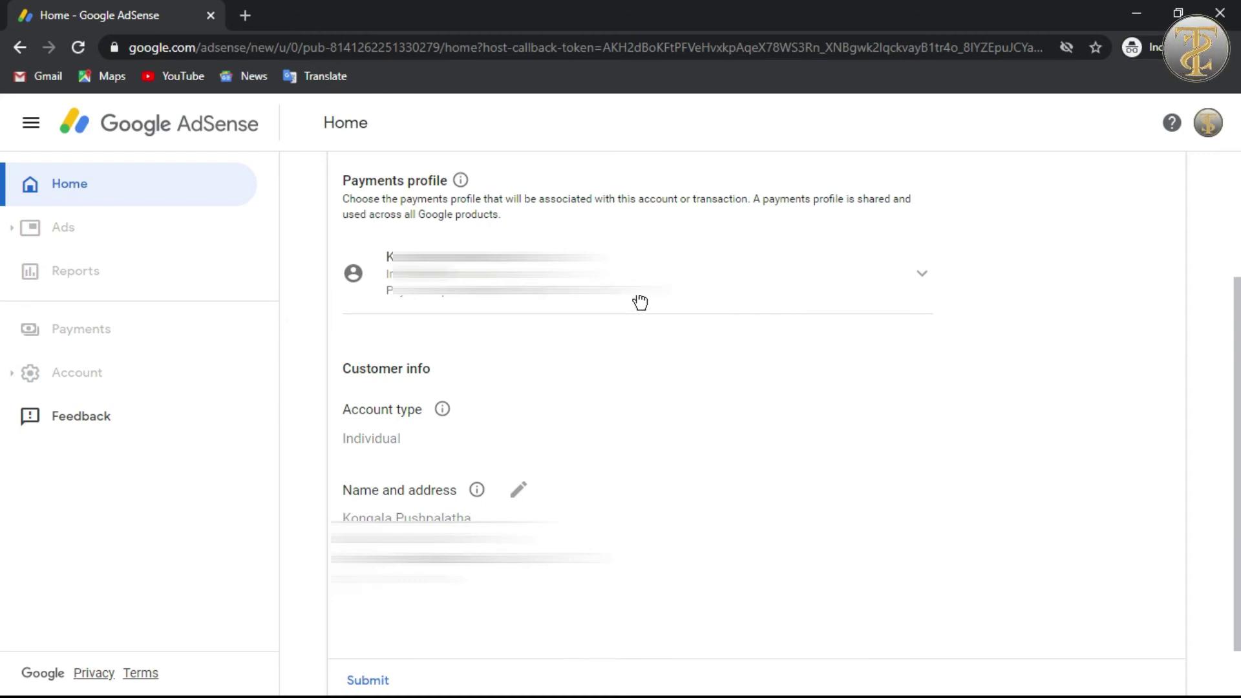
scroll(631, 297, "down", 1)
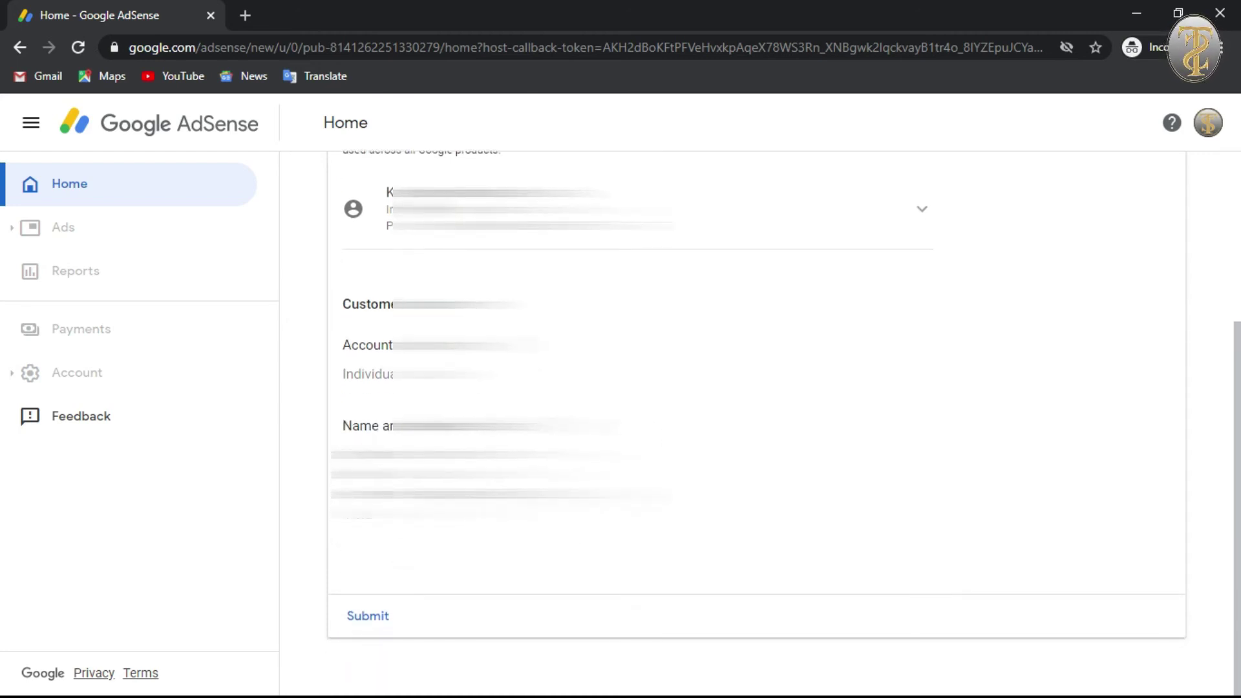
scroll(756, 388, "up", 3)
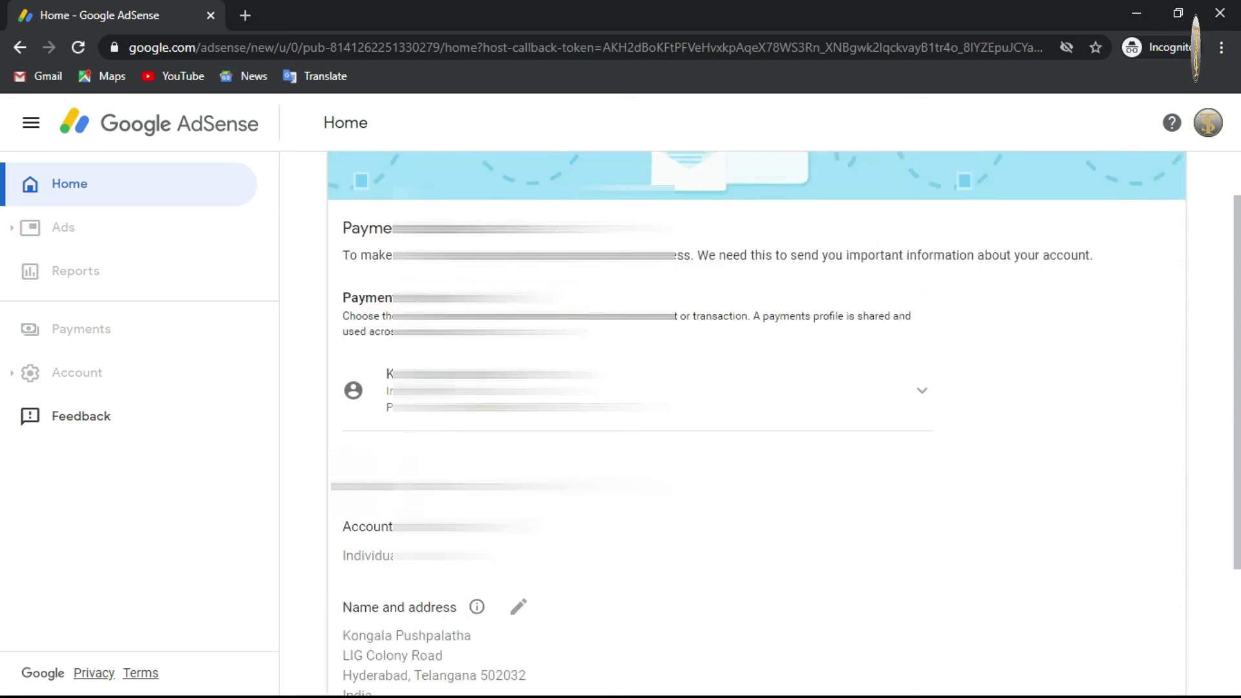
scroll(756, 388, "down", 3)
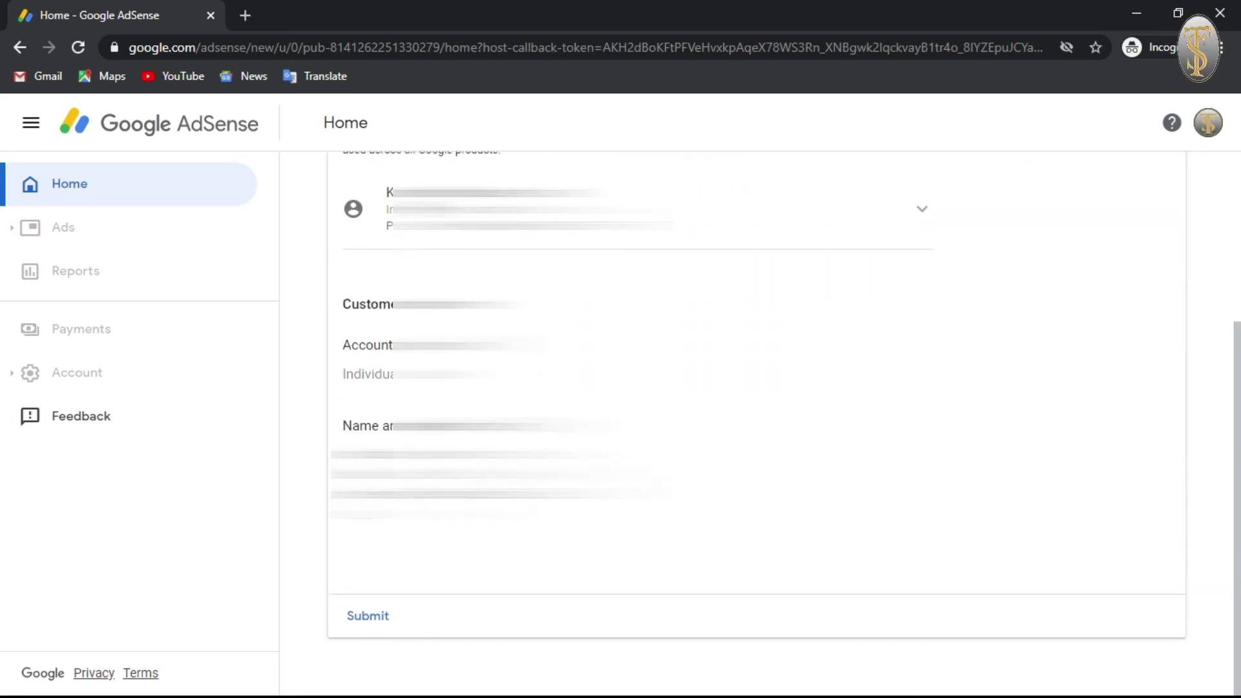
Update the customer's street address under Name and address, submit the payment address details and redirect back to YouTube Studio
left_click(521, 426)
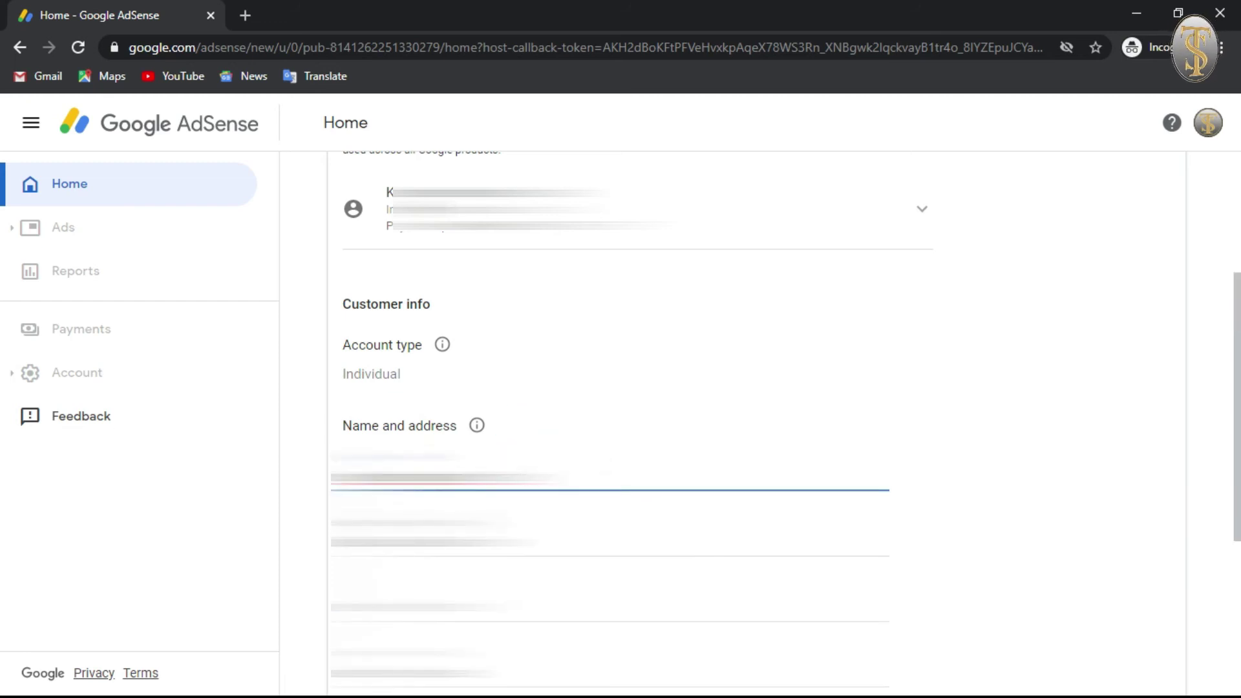
scroll(429, 318, "down", 5)
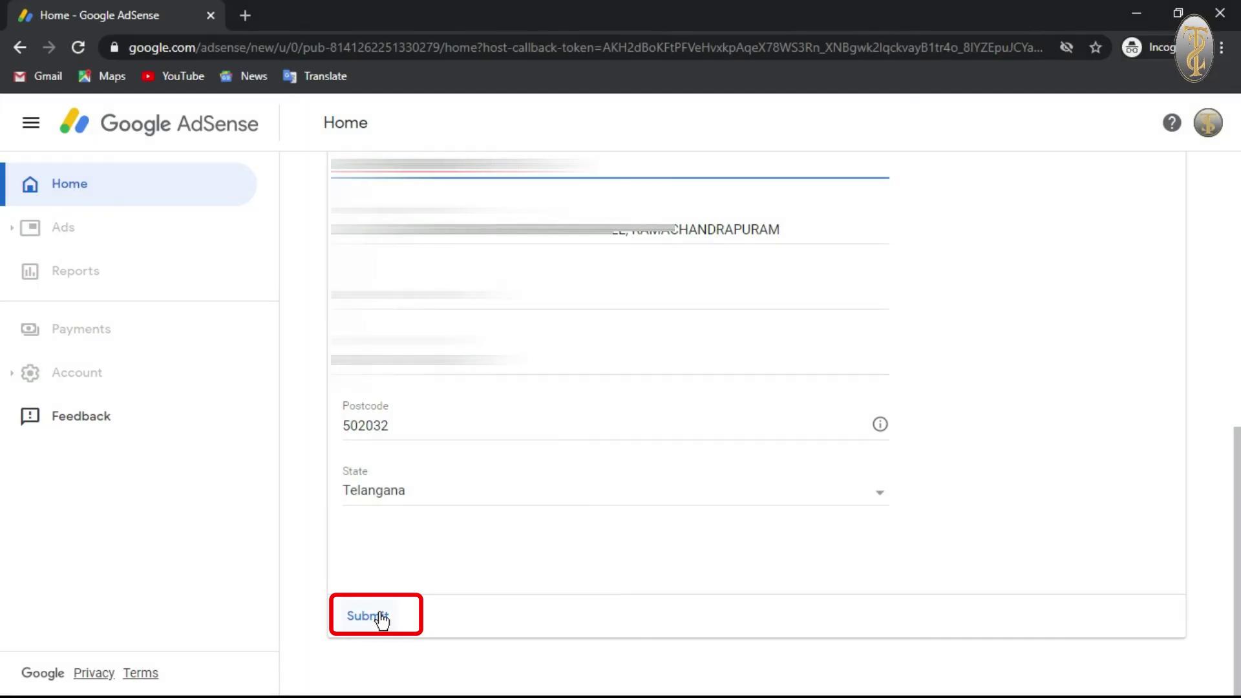
left_click(381, 617)
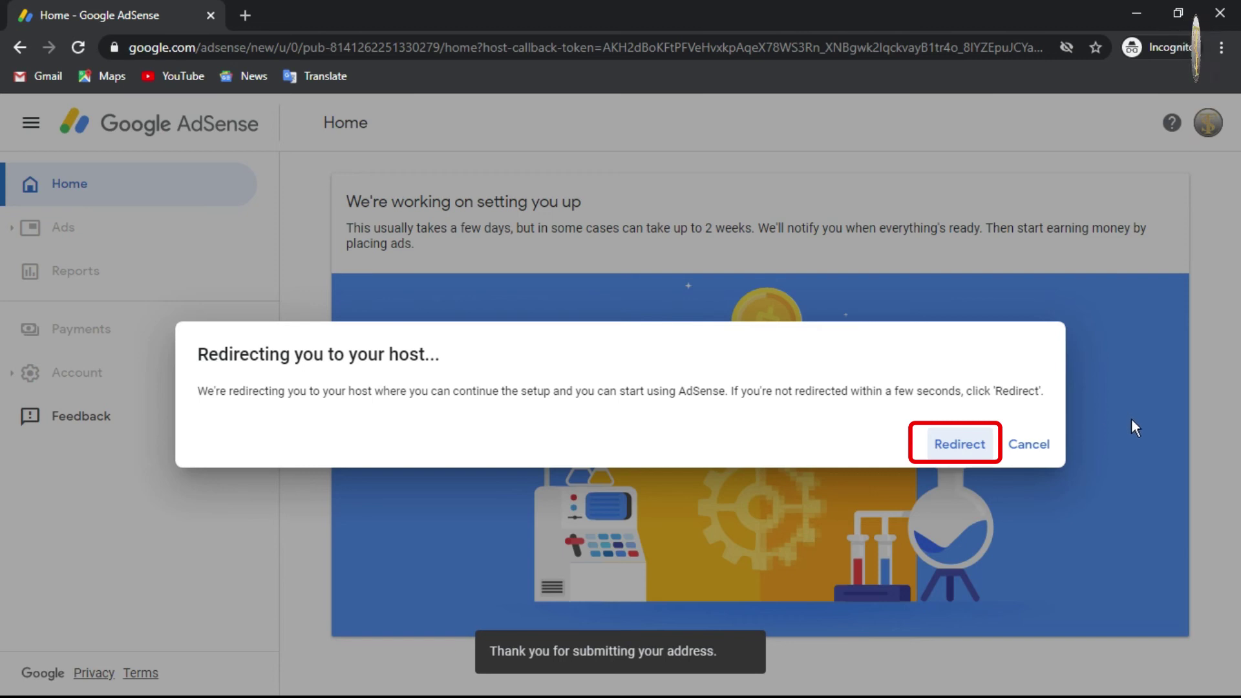
left_click(930, 445)
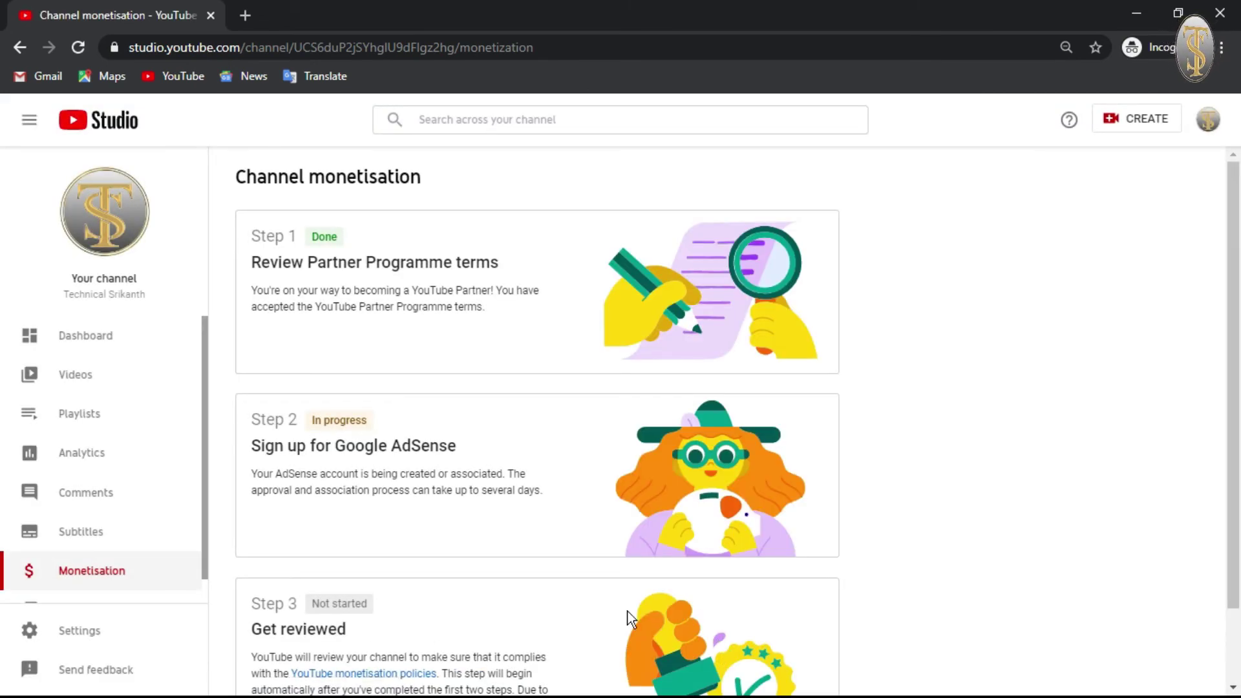
Review the status and descriptions of the Channel monetisation steps, especially the Google AdSense sign-up and Get reviewed
scroll(368, 490, "down", 2)
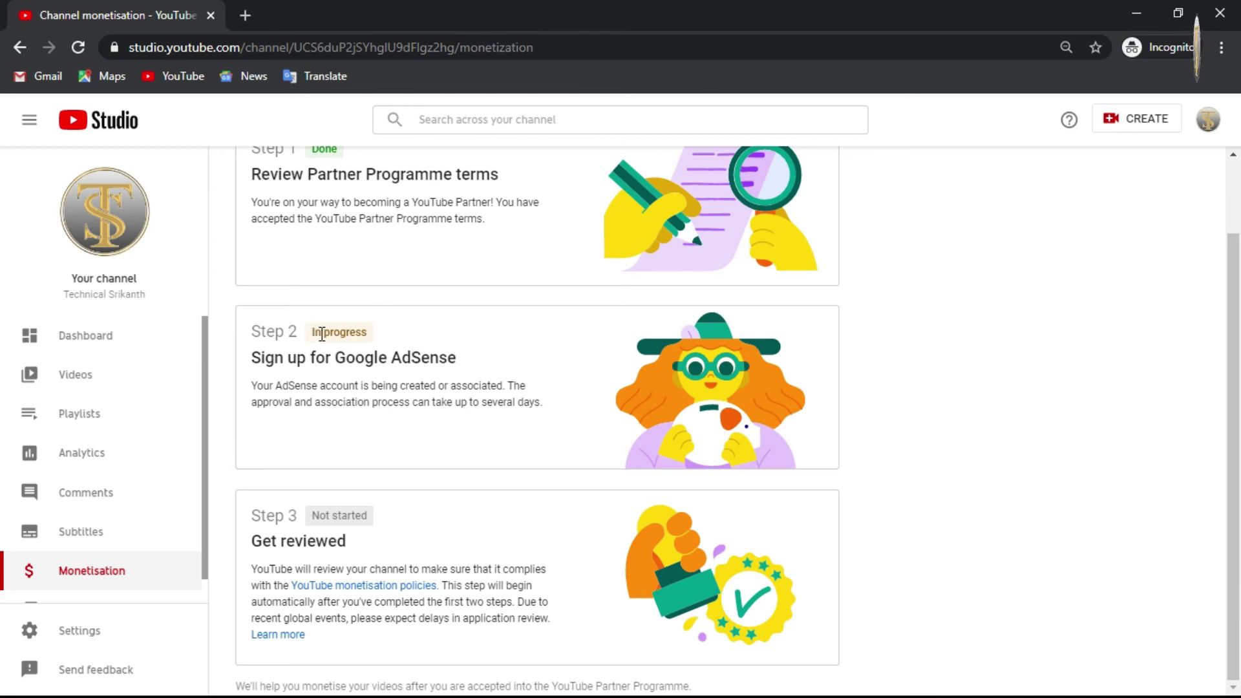
left_click(404, 356)
left_click(290, 360)
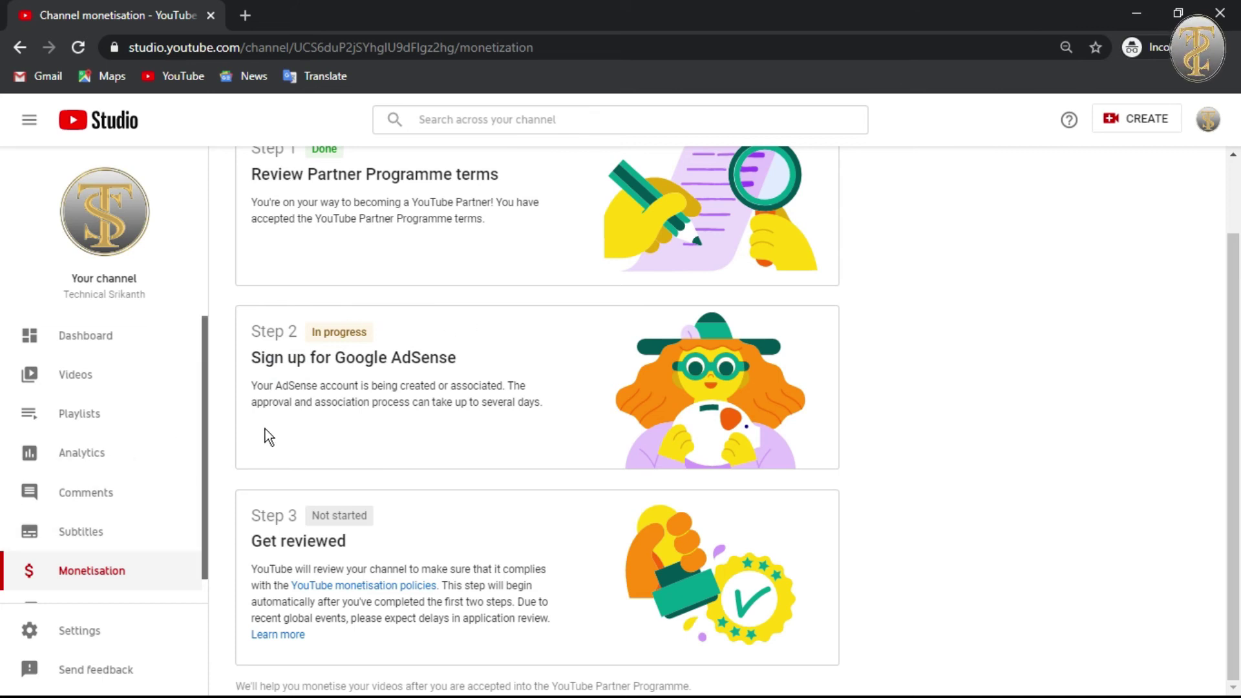
left_click(69, 573)
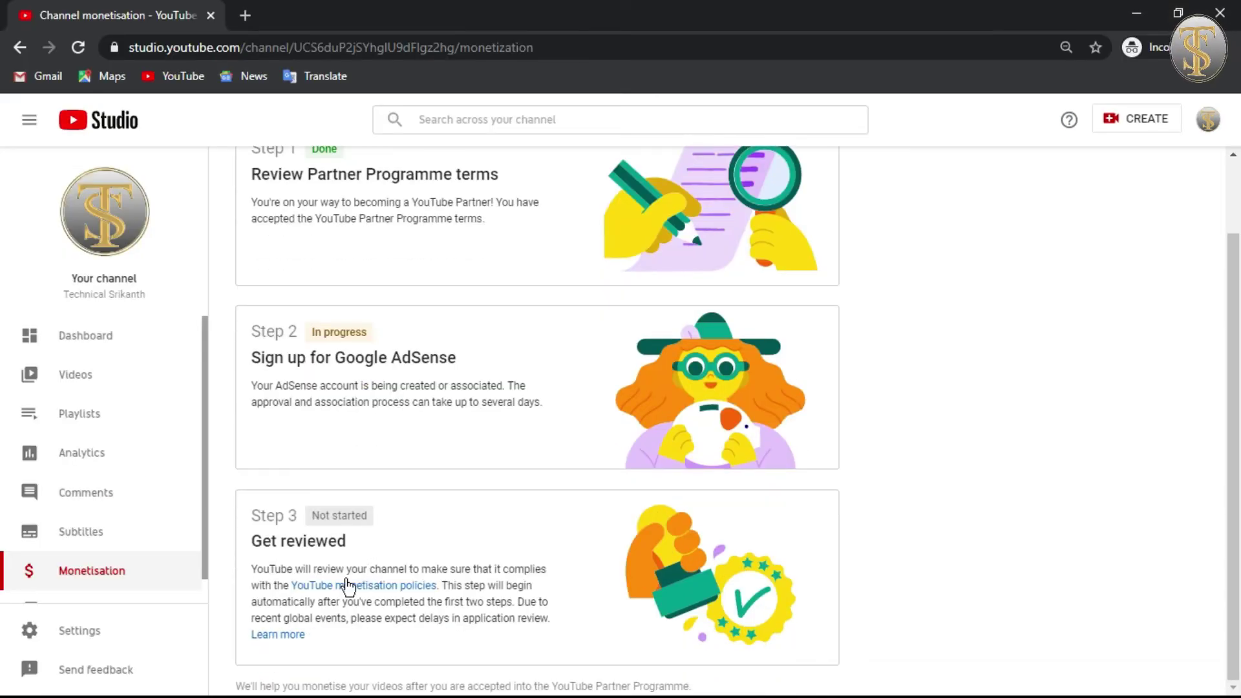
scroll(623, 424, "up", 2)
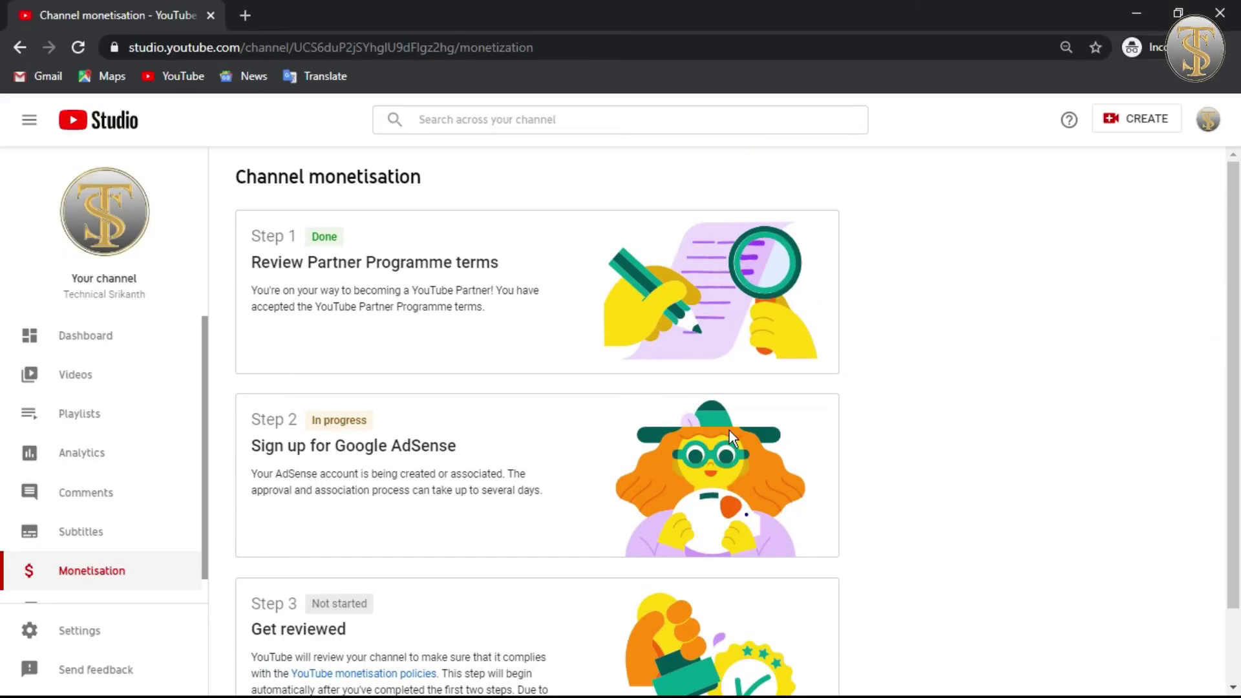